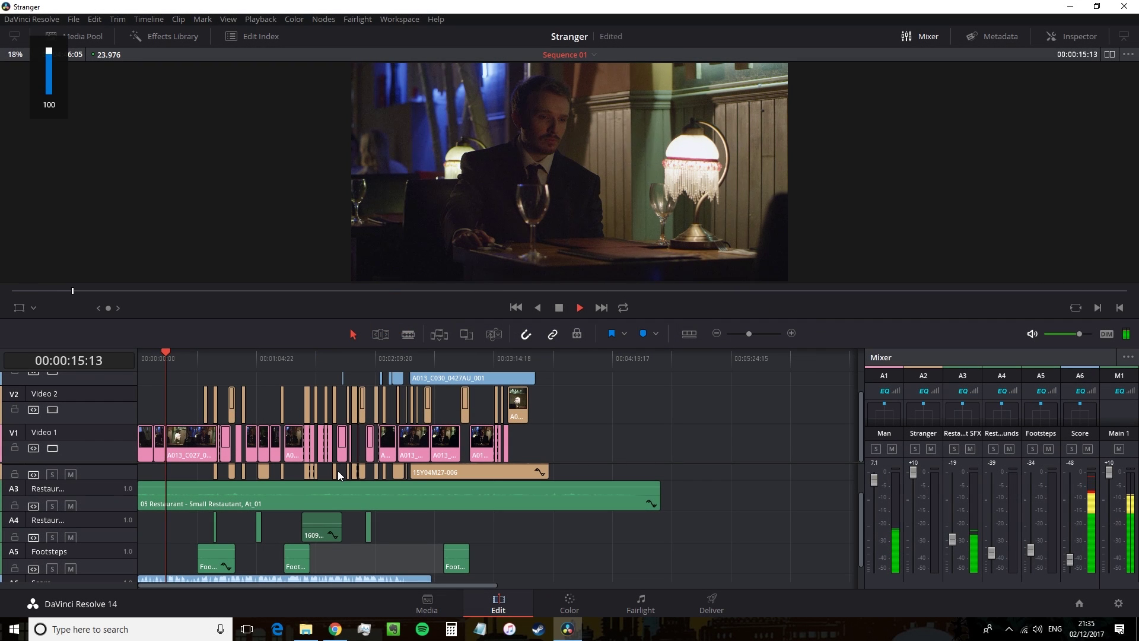
Stop playback, then raise the Dialogue bus fader to 3.2 and drop the SFX fader to -23.
key(space)
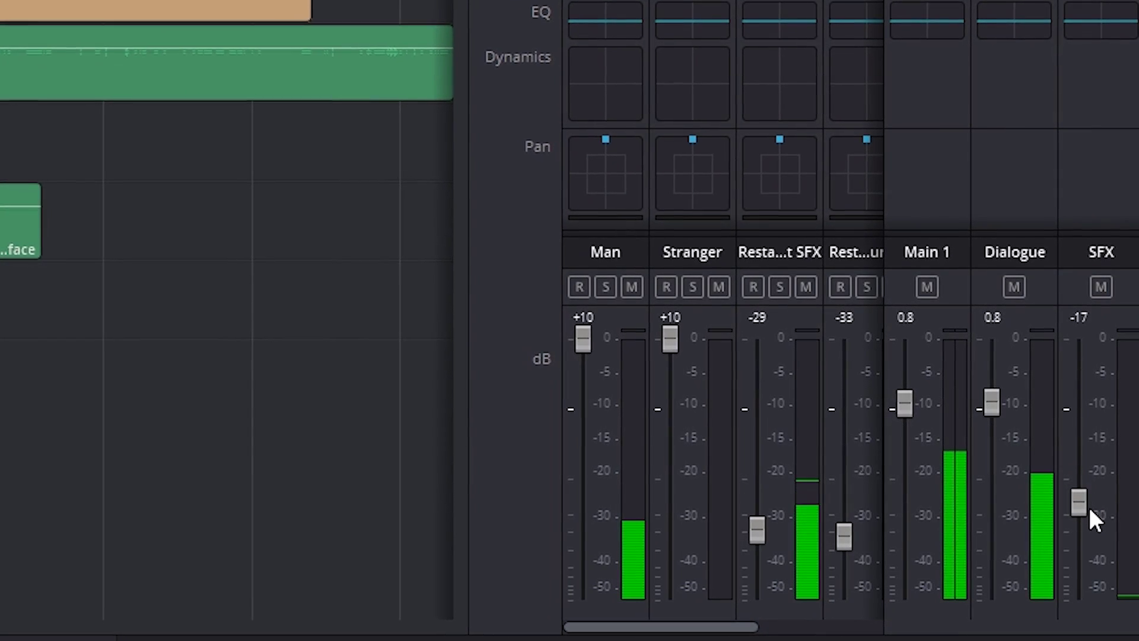
drag(992, 402, 991, 386)
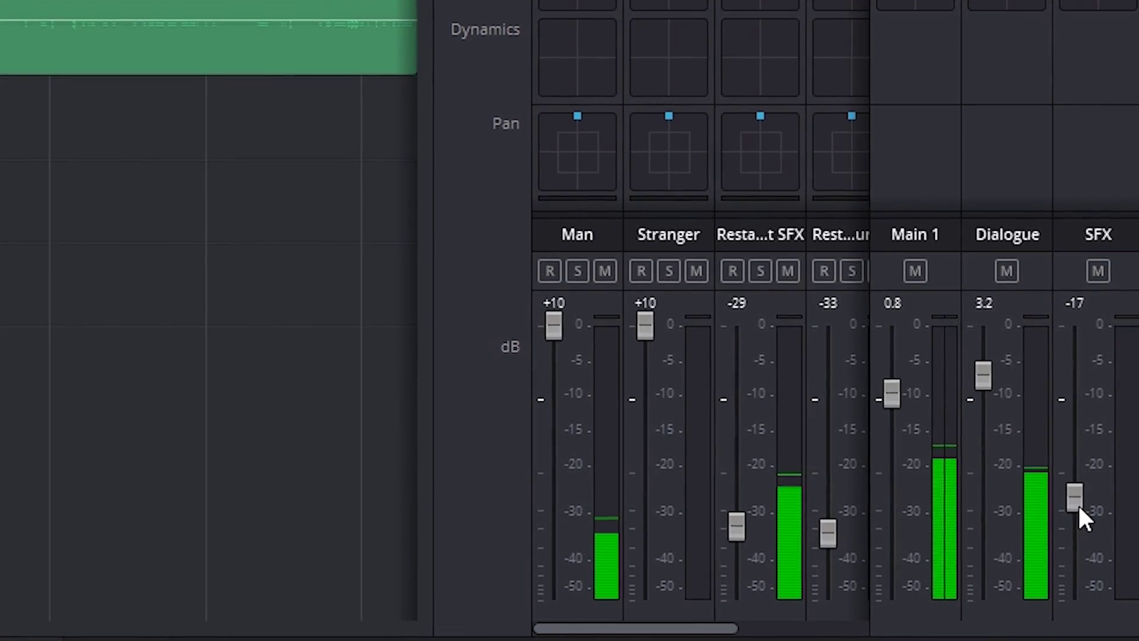
drag(1080, 498, 1078, 512)
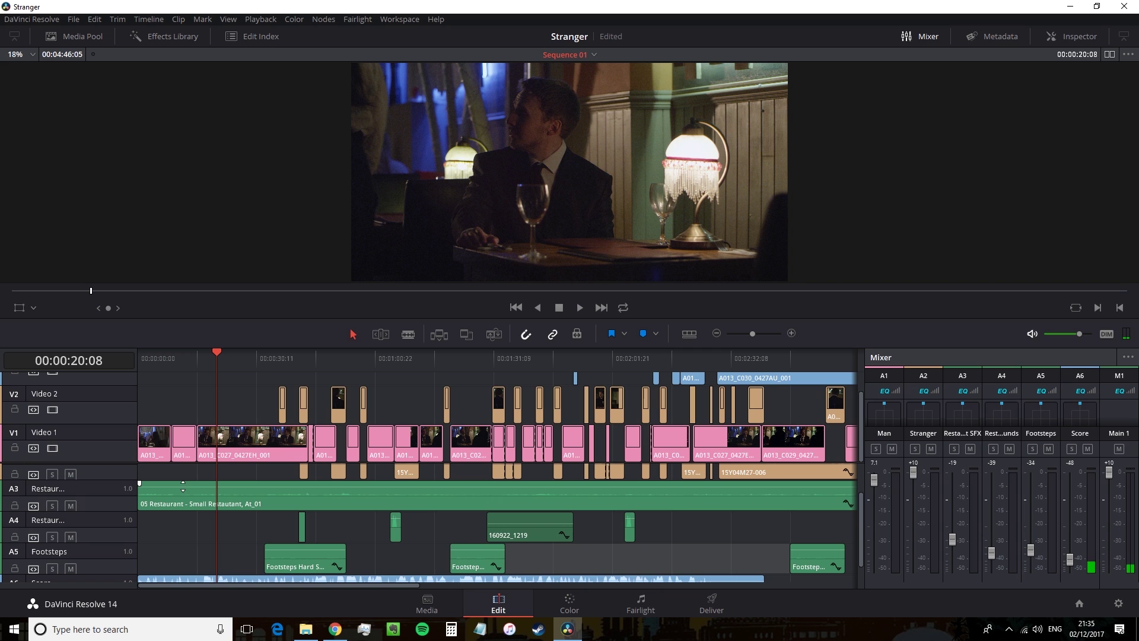
drag(183, 483, 193, 489)
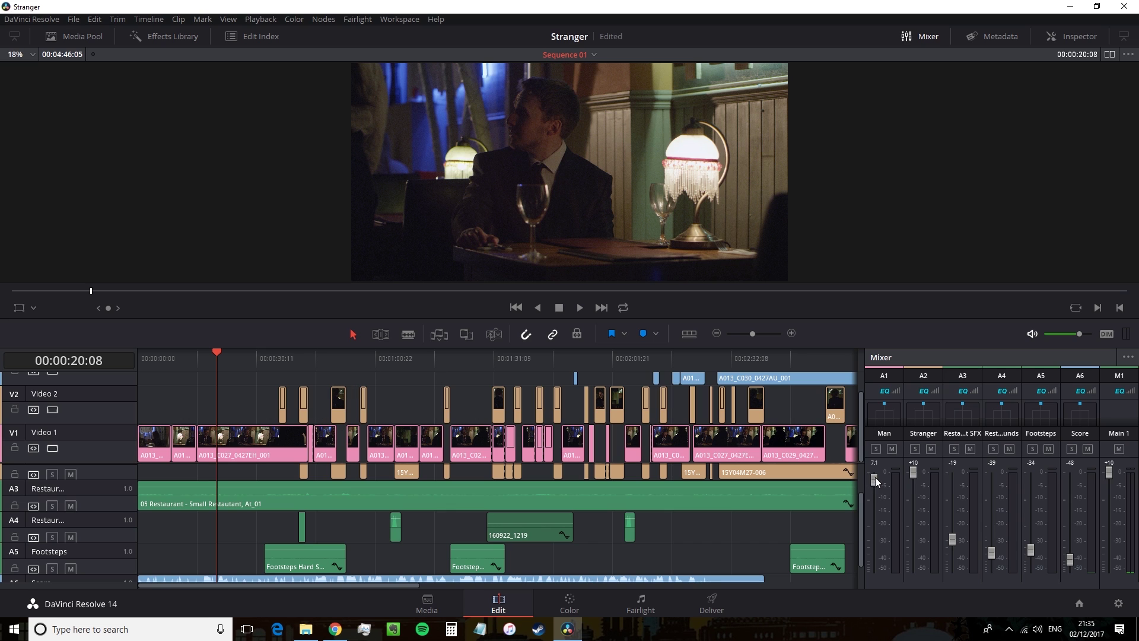
Raise the Man track to +10 and audition the mix from 00:00:15:07.
drag(876, 481, 875, 472)
key(space)
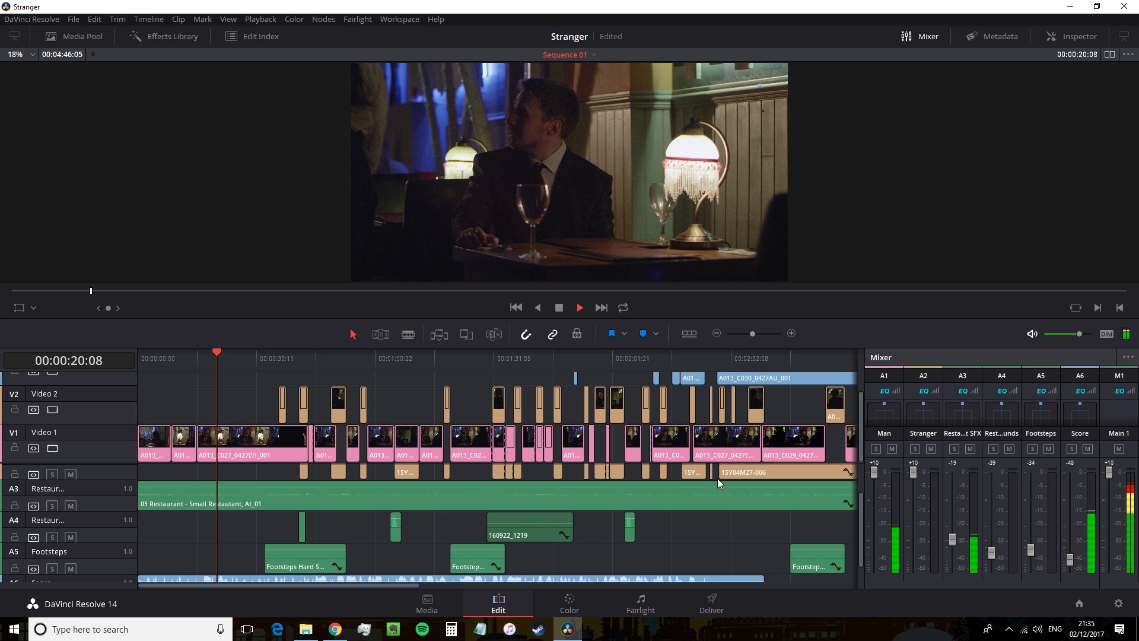
click(199, 354)
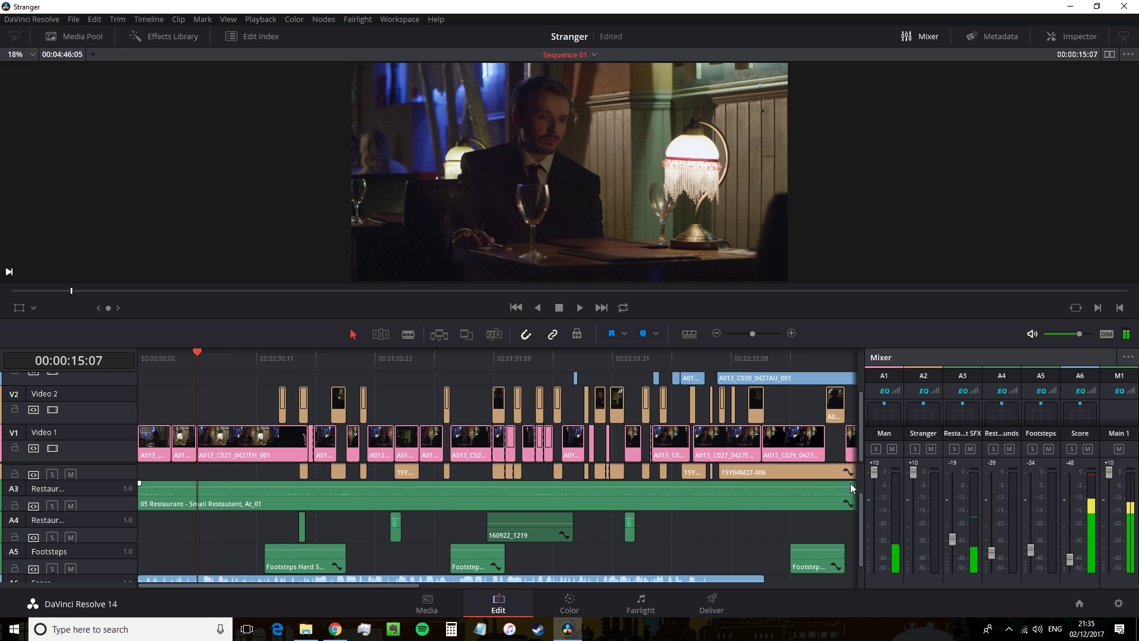
key(space)
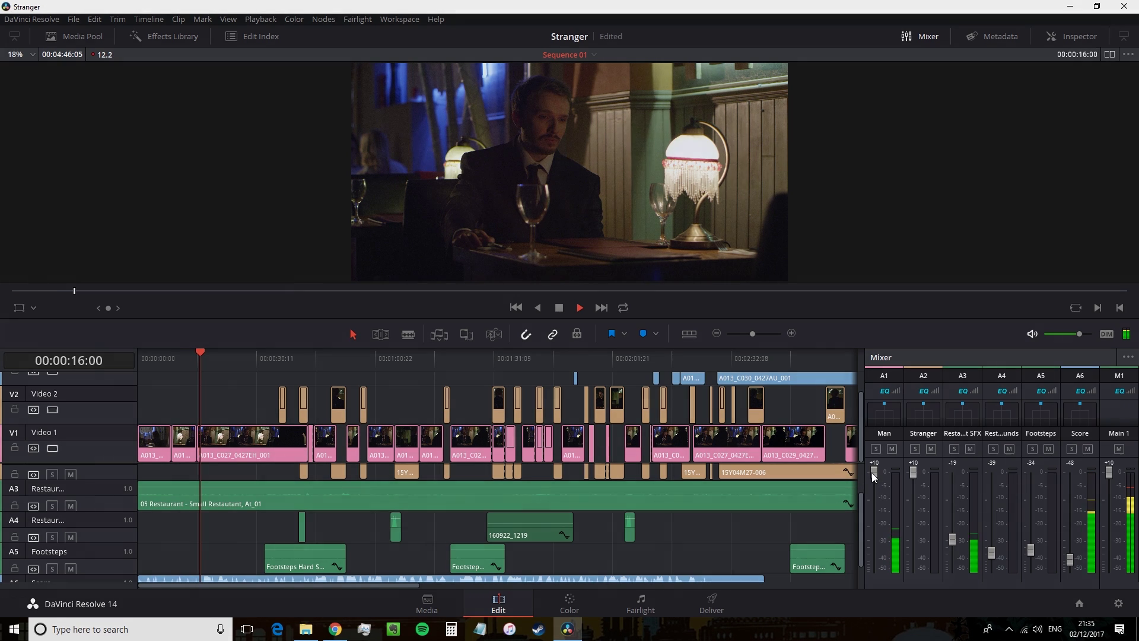
drag(874, 473, 874, 475)
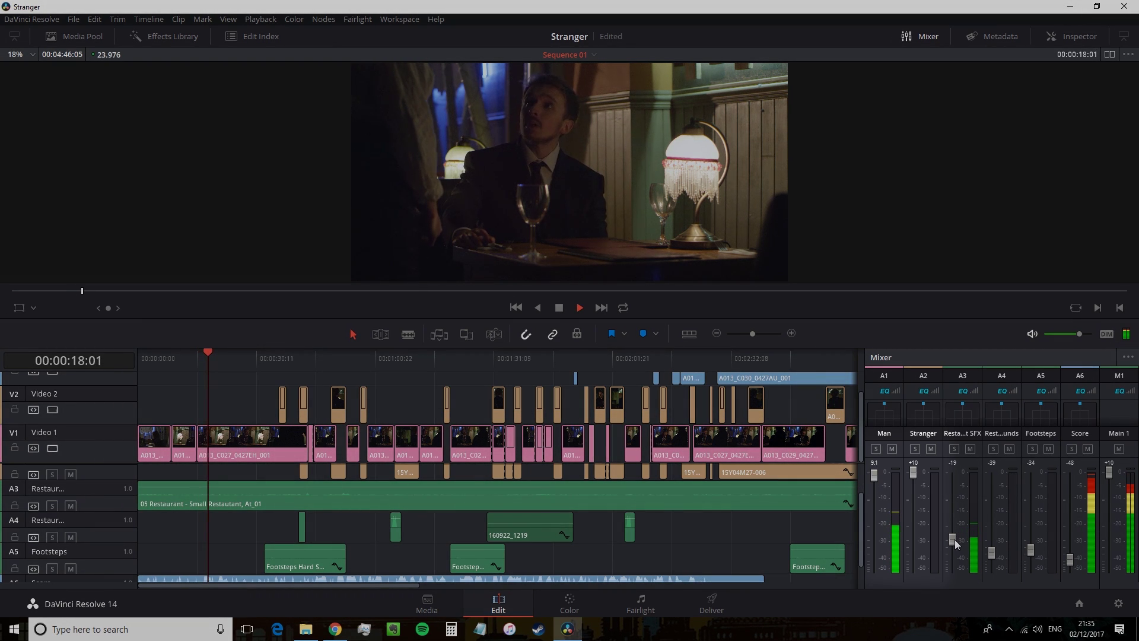
Lower Restaurant SFX to -29 and add a fade-in to the first Footsteps clip.
drag(954, 540, 953, 546)
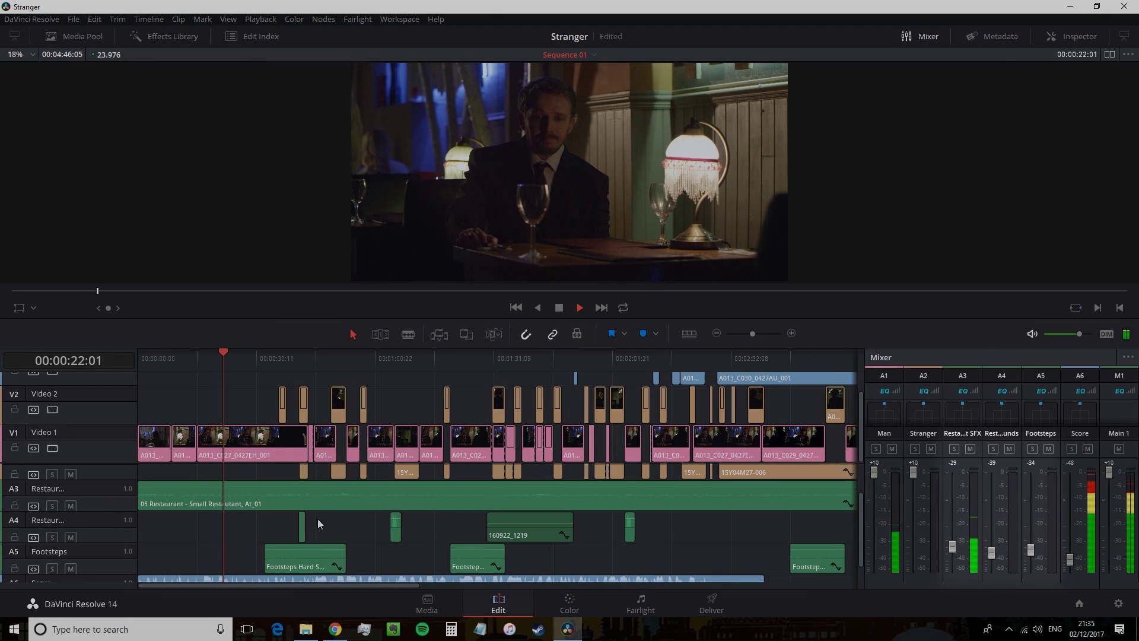
drag(269, 546, 274, 546)
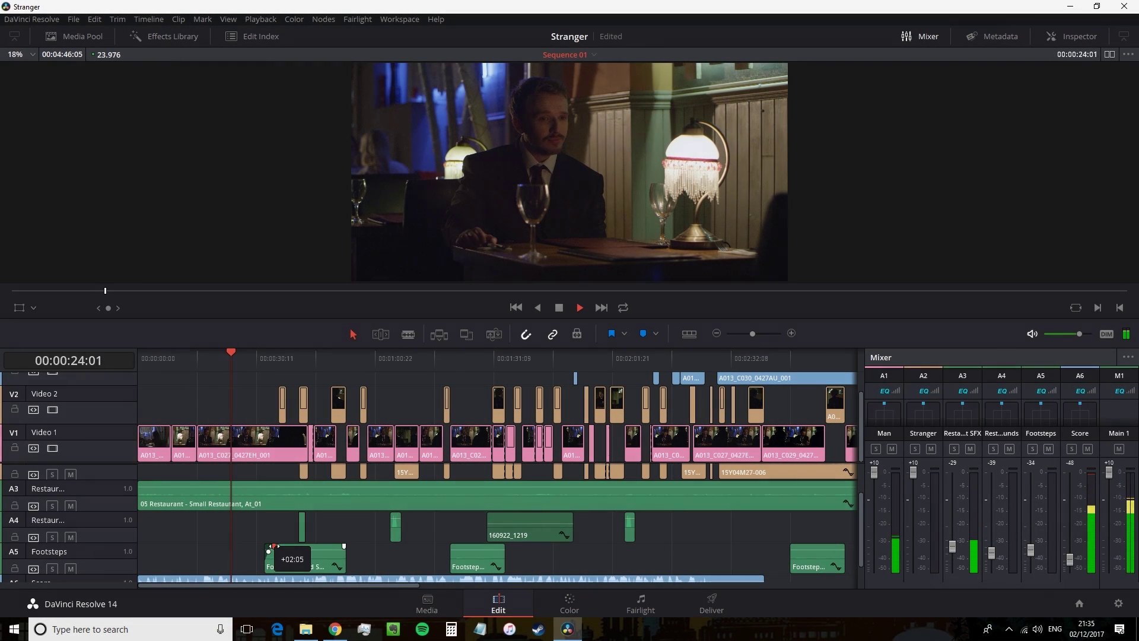
key(space)
Zoom the timeline in, make the A4 track shorter and the Footsteps track taller.
key(ctrl+equal)
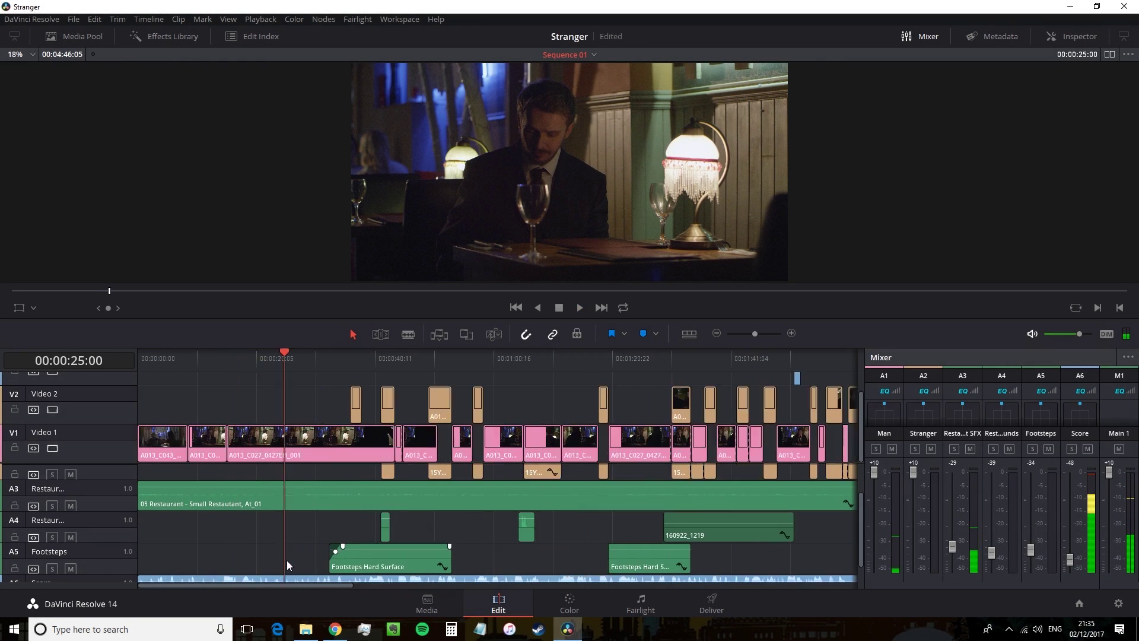
key(ctrl+equal)
scroll(860, 540, down, 2)
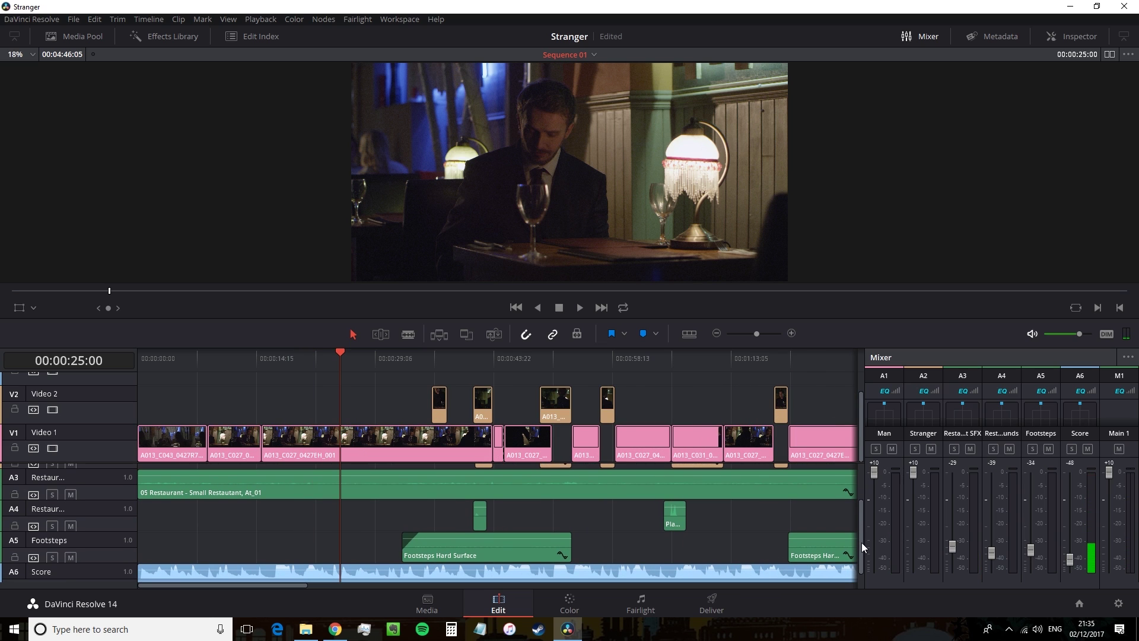
key(ctrl+equal)
key(ctrl+equal)
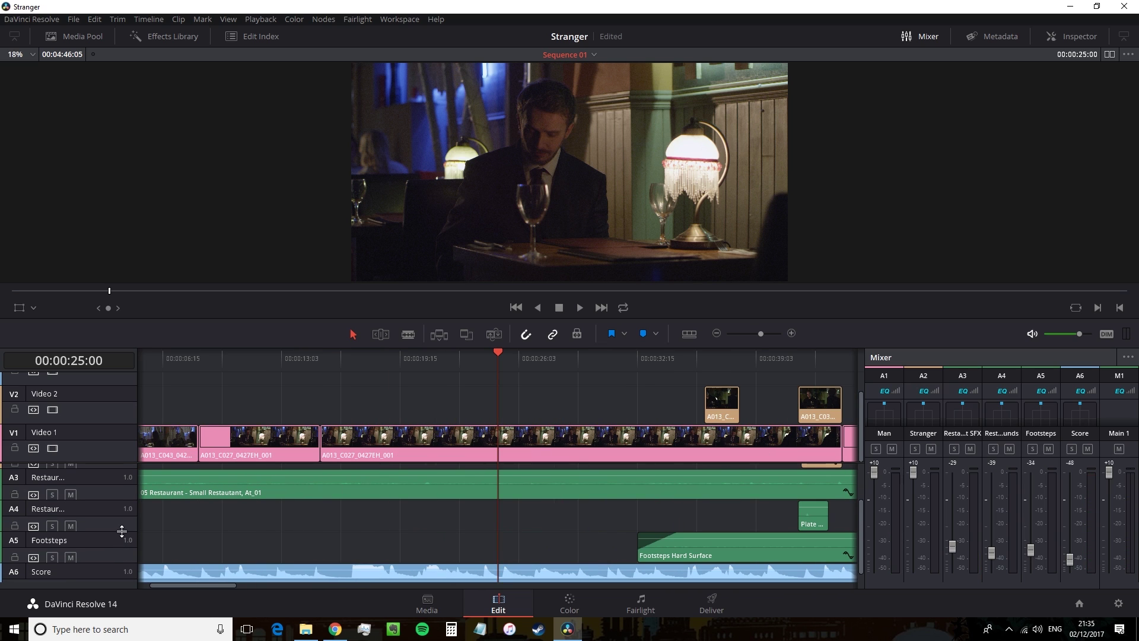
drag(122, 531, 126, 505)
drag(126, 557, 124, 581)
scroll(779, 558, down, 1)
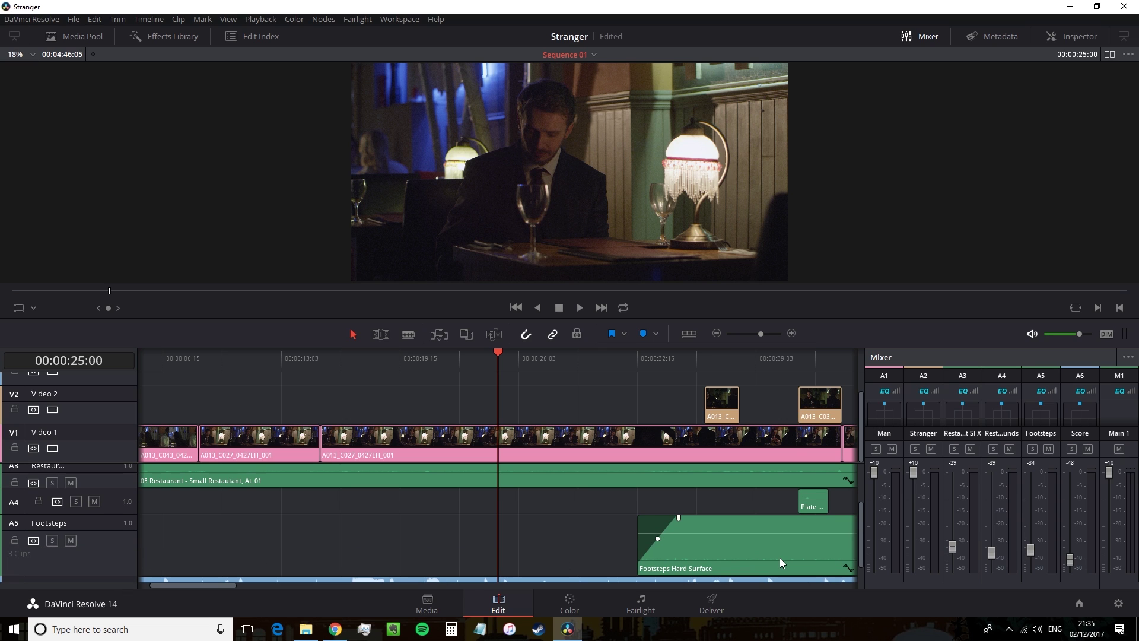
Audition the Footsteps section, playing back from 00:00:33:09.
key(space)
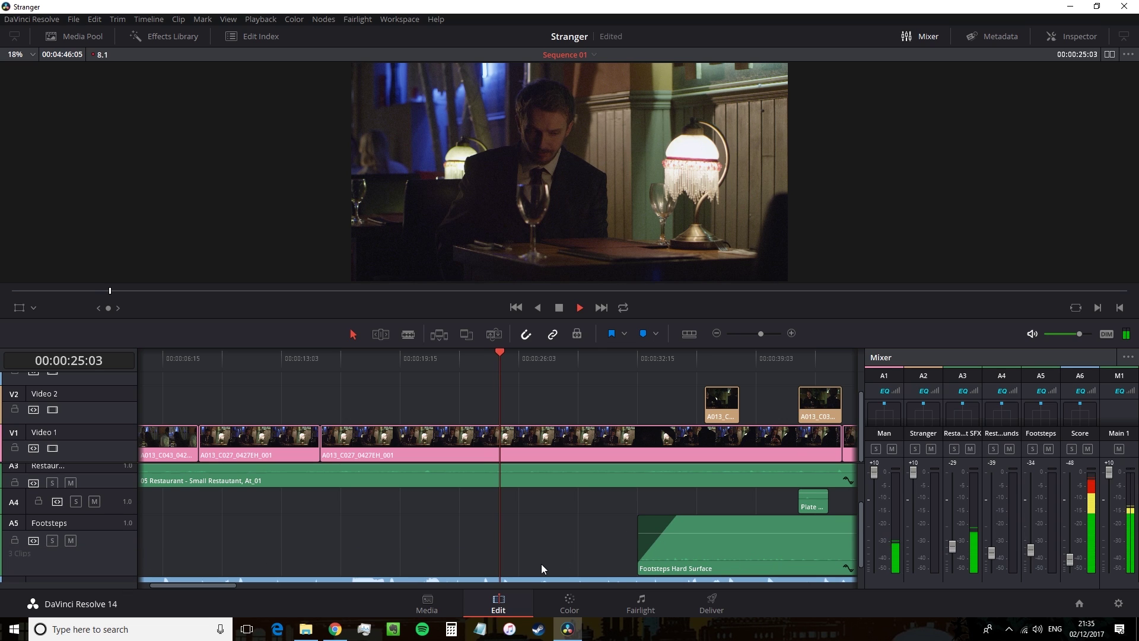
scroll(541, 564, down, 2)
key(space)
drag(213, 583, 256, 585)
click(291, 355)
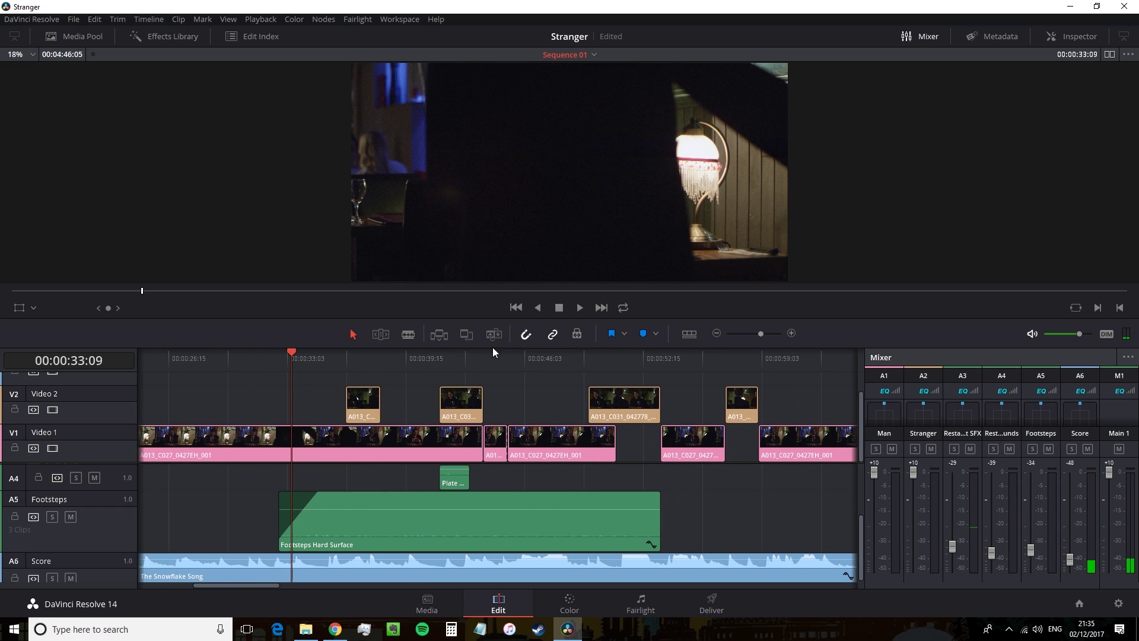
click(580, 308)
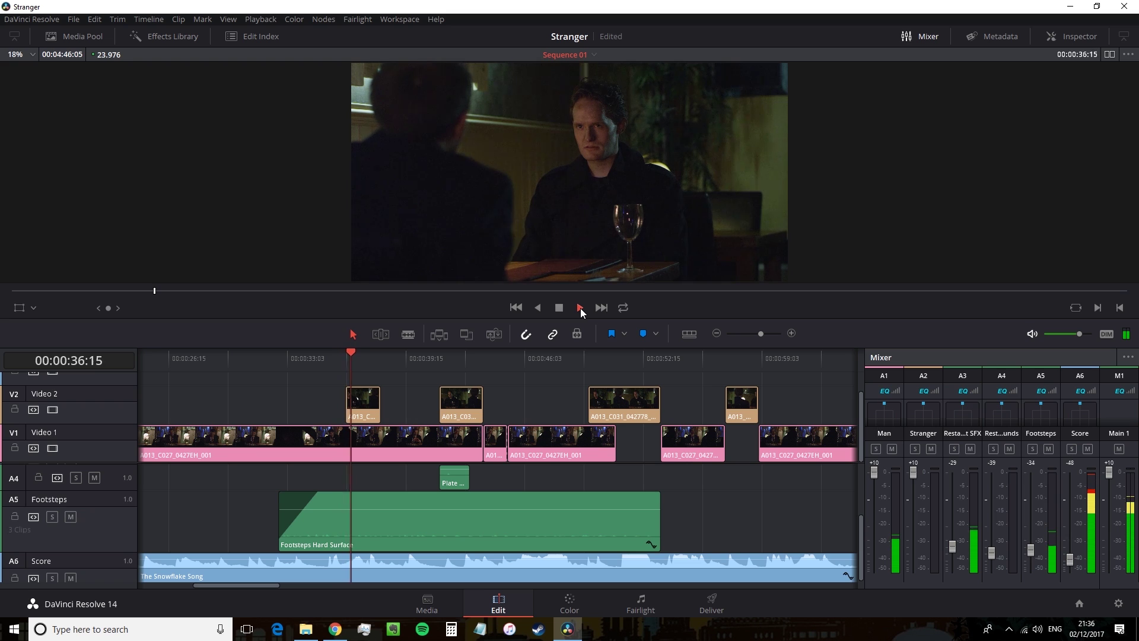
key(space)
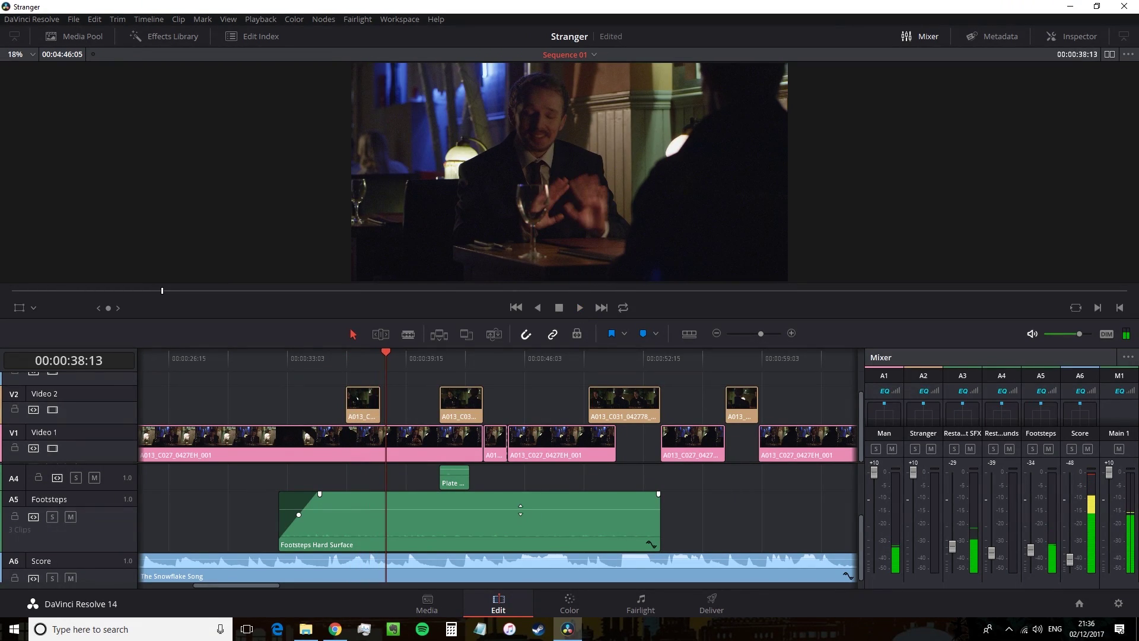
Lower the Footsteps clip volume to -11.84 dB, listen, and zoom the timeline back out.
drag(520, 509, 520, 516)
key(space)
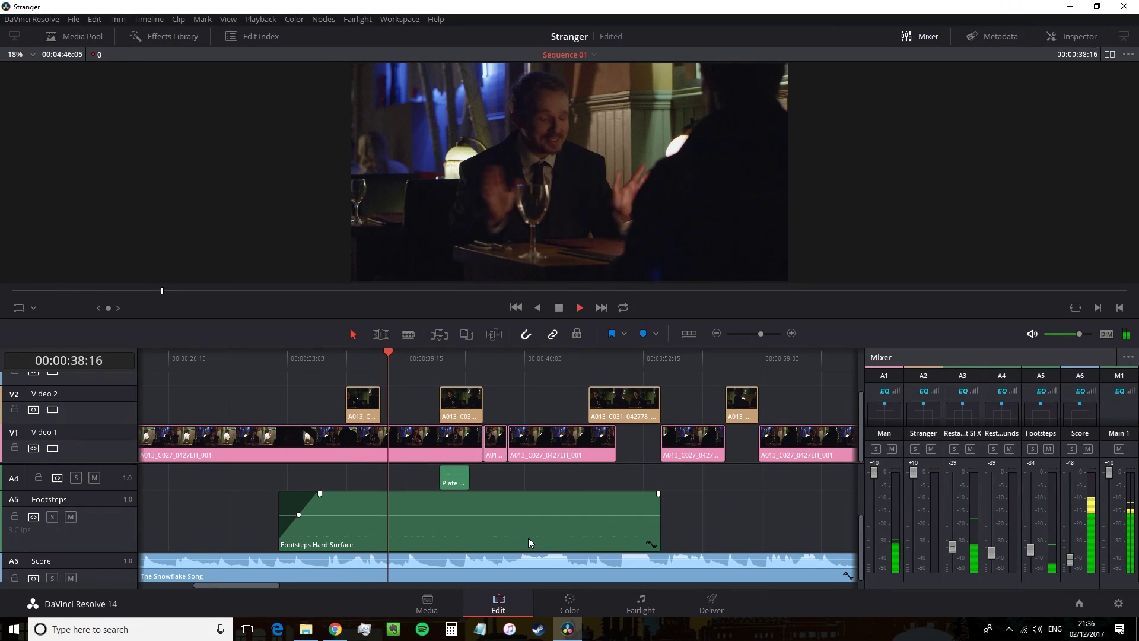
key(space)
key(ctrl+minus)
key(ctrl+minus)
key(ctrl+minus)
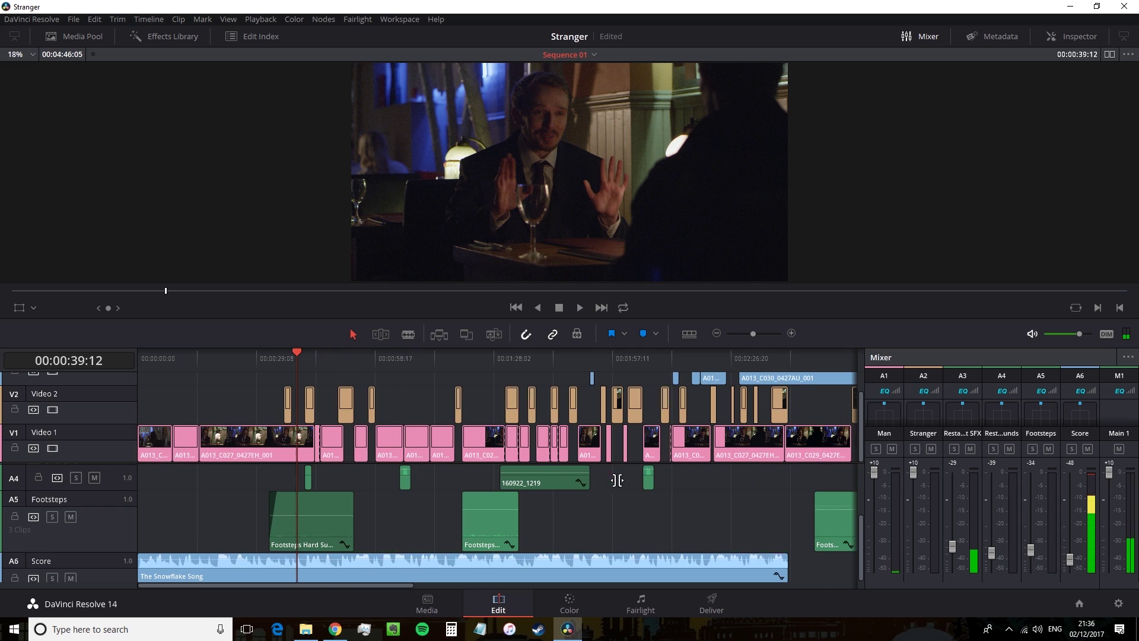
key(ctrl+minus)
key(Down)
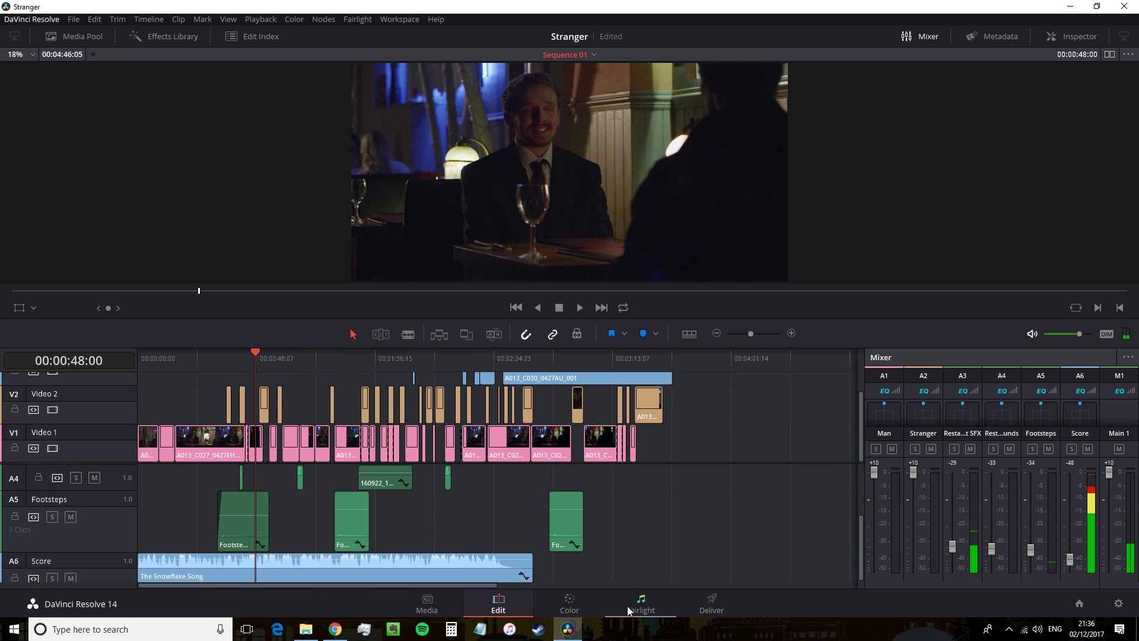
Switch to the Fairlight page and open Fairlight > Bus Format.
click(635, 603)
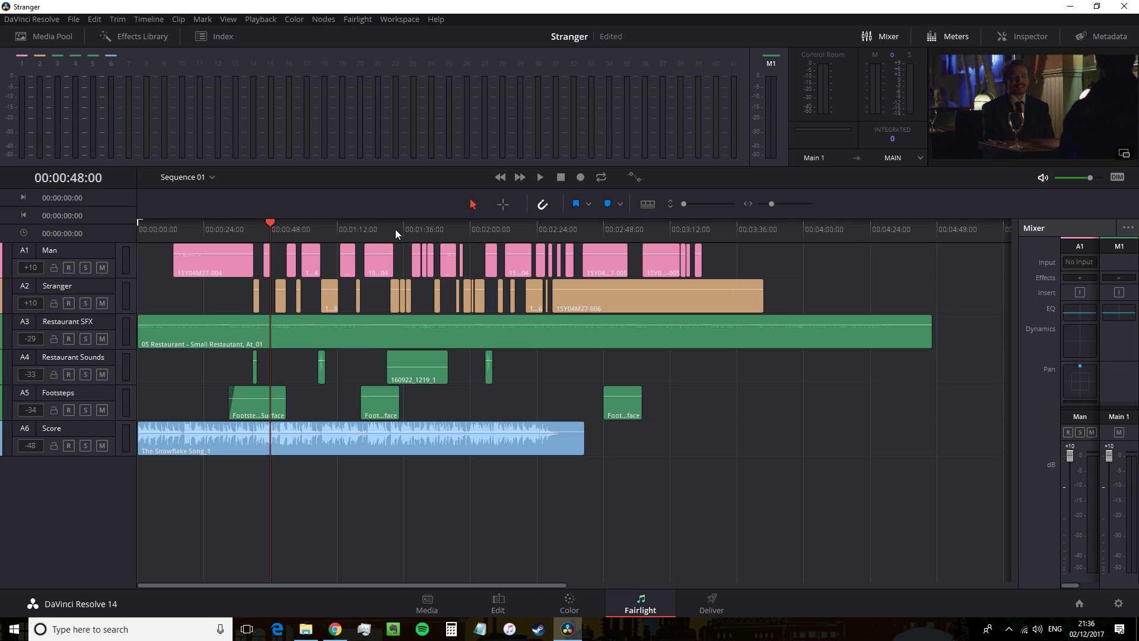
click(361, 20)
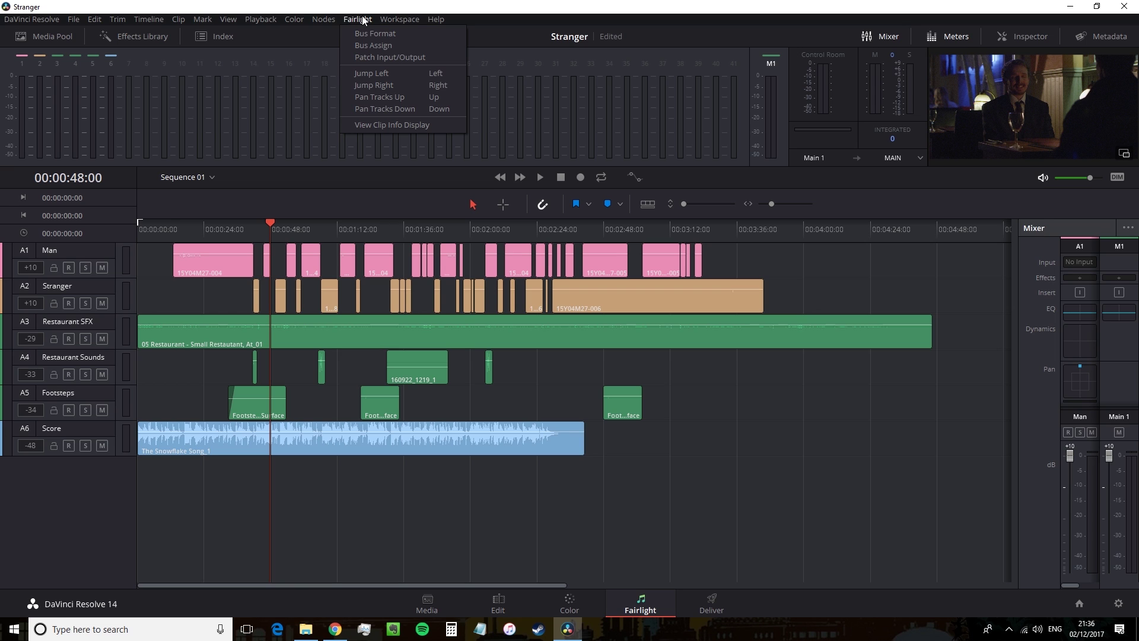
click(377, 33)
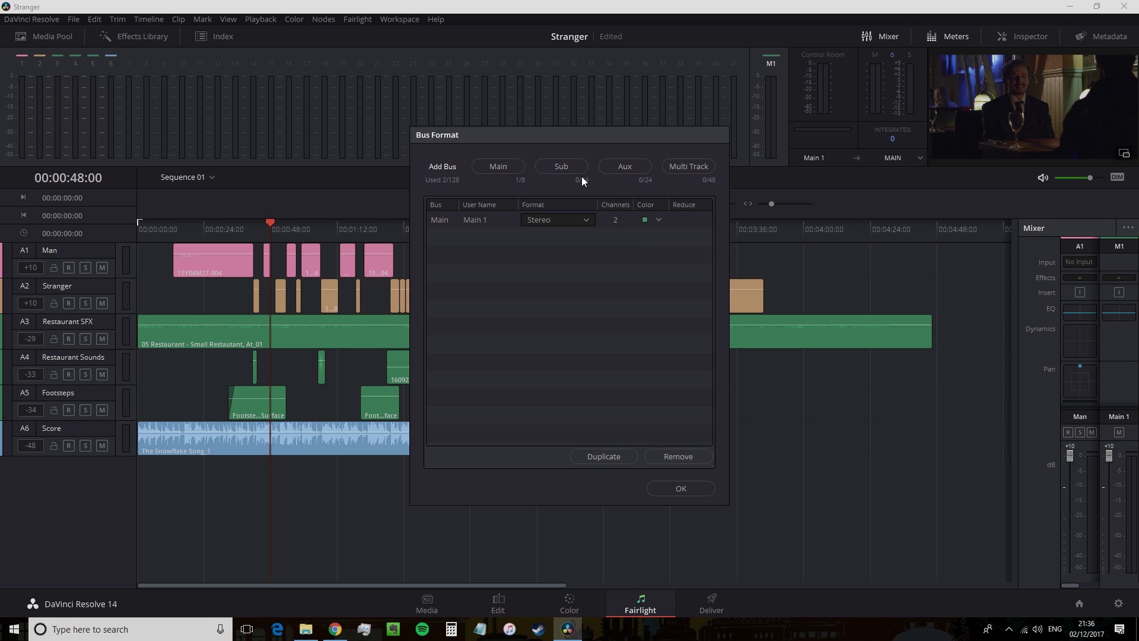
Add two sub buses and name them Dialogue and SFX.
click(562, 166)
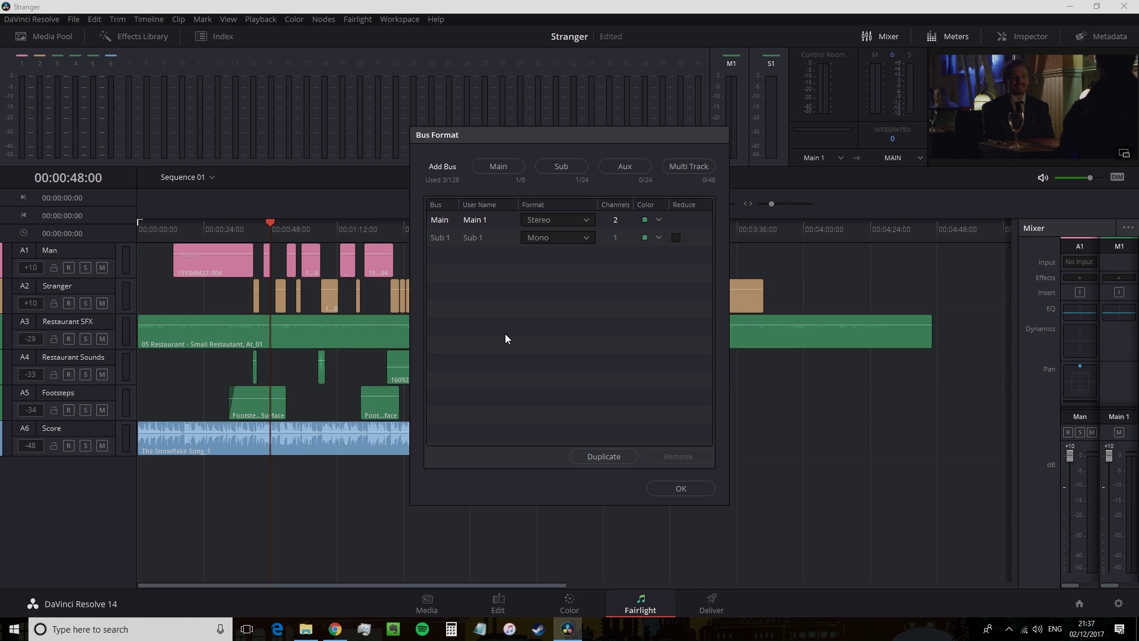
double_click(472, 238)
text(Dialogue)
key(Return)
click(563, 168)
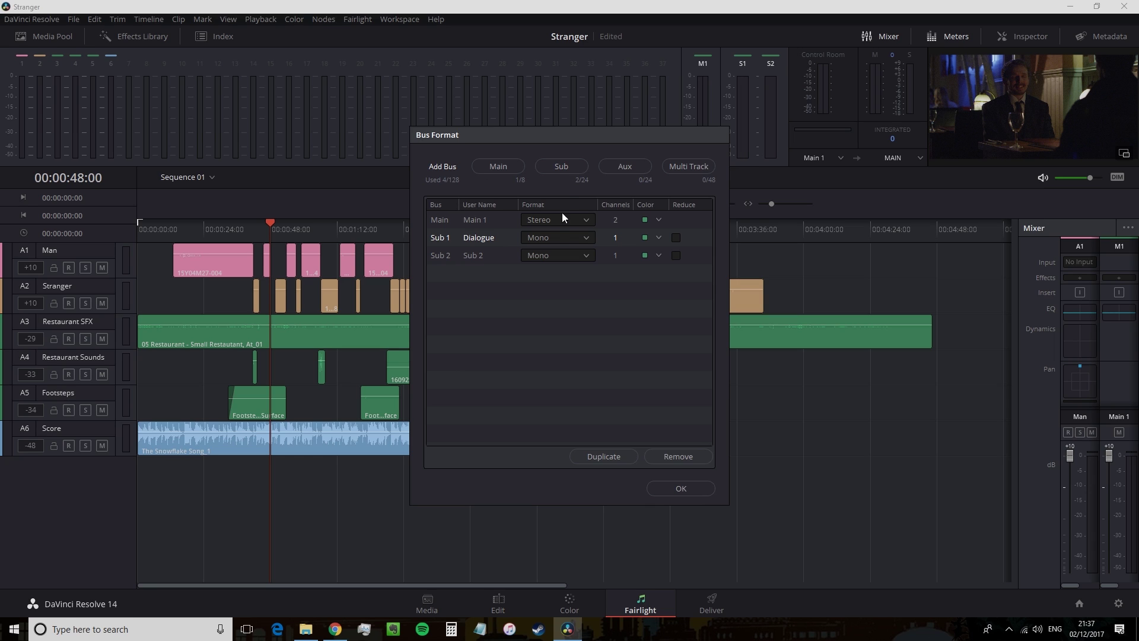
double_click(478, 256)
text(SFX)
key(Return)
Colour the Dialogue bus Yellow and the SFX bus Pink, then apply the bus setup.
click(646, 241)
click(659, 237)
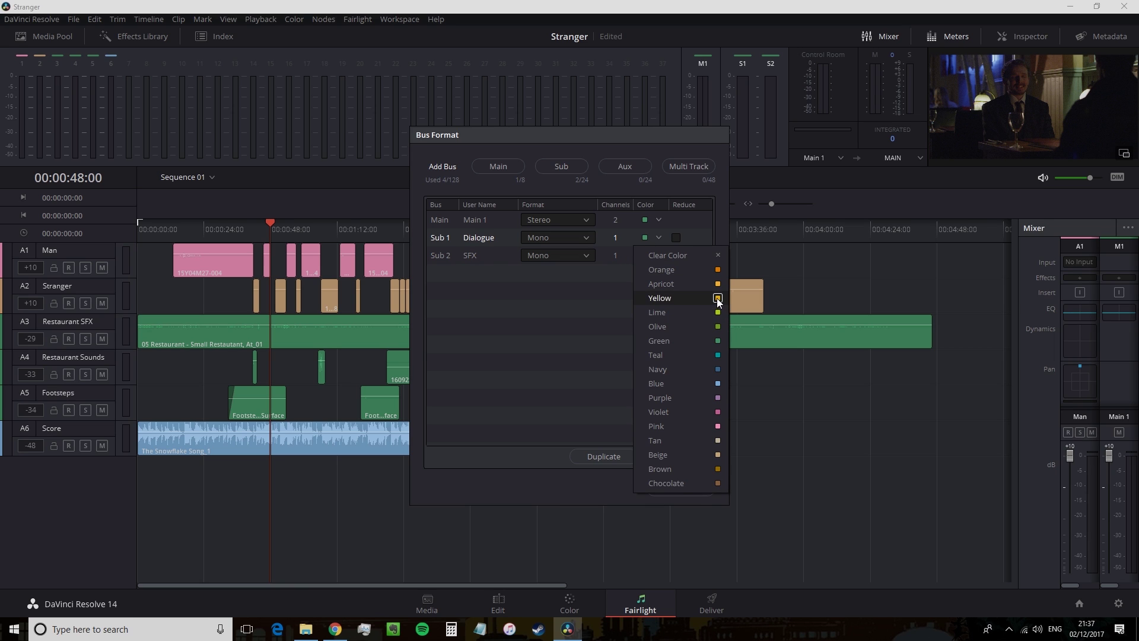
click(717, 298)
click(648, 254)
click(716, 445)
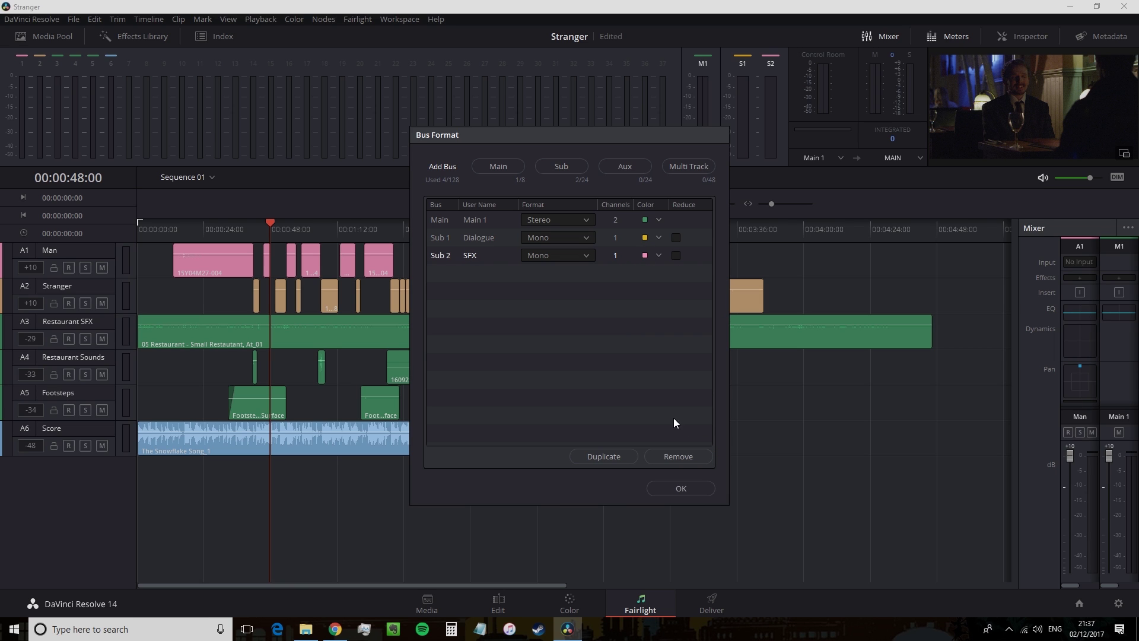
click(671, 488)
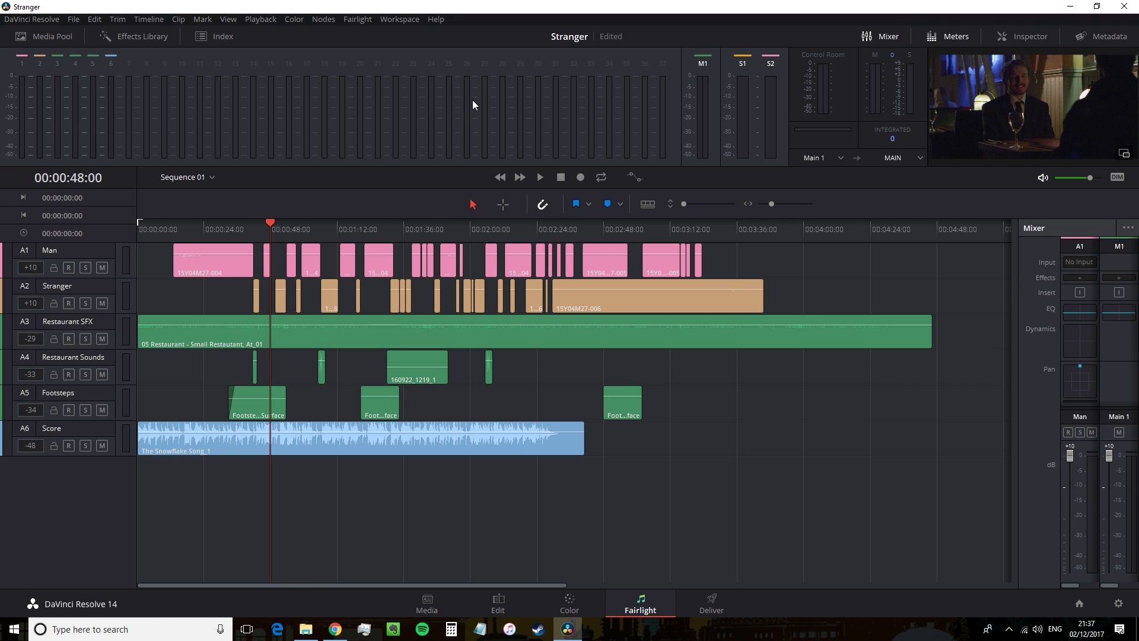
Open Fairlight > Bus Assign and select through the Dialogue, SFX and Main 1 buses.
click(357, 19)
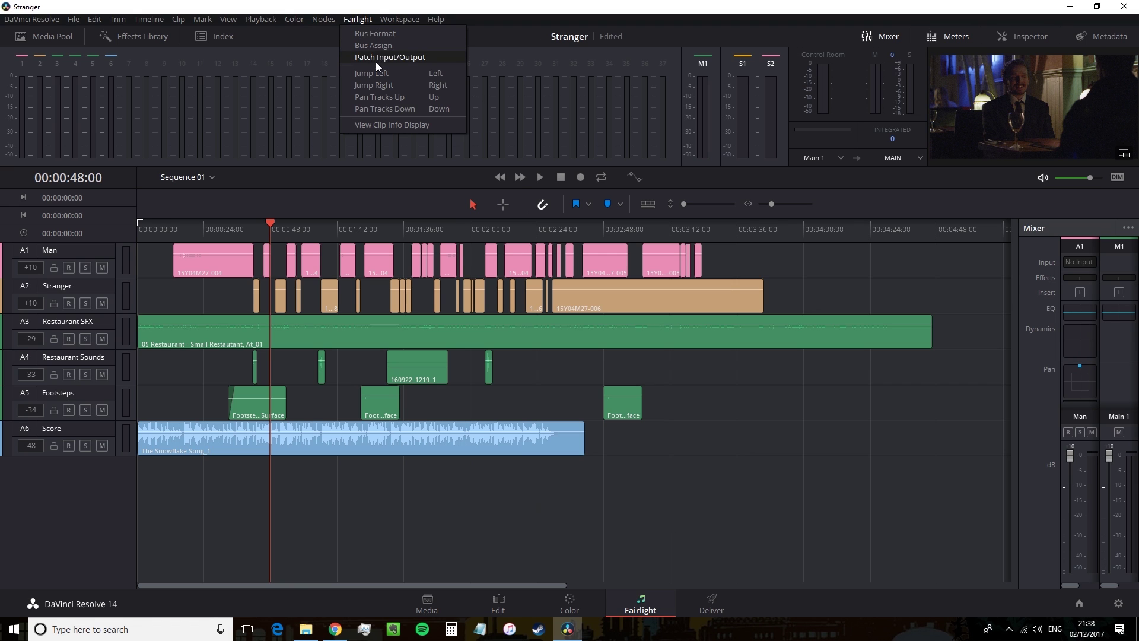
click(379, 46)
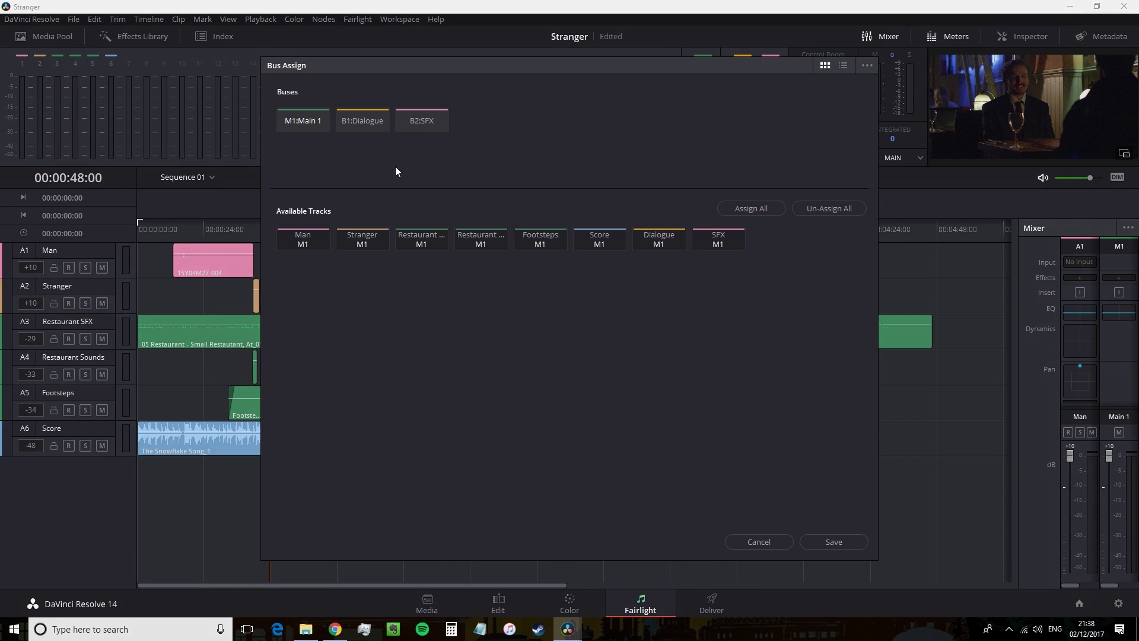
click(367, 123)
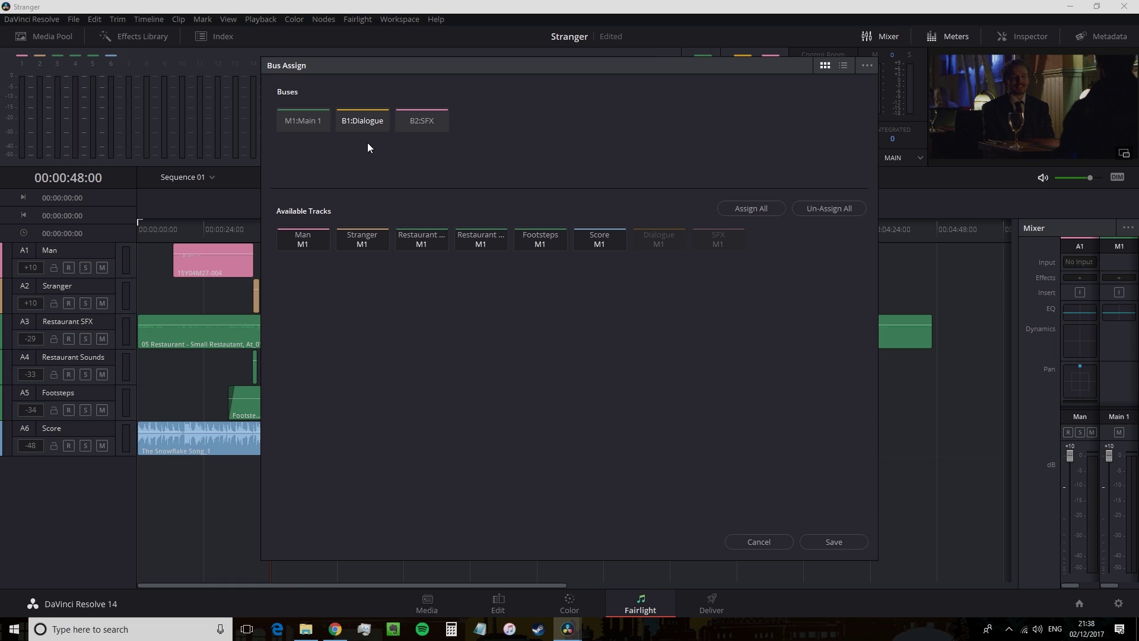
click(433, 120)
click(340, 125)
click(411, 125)
click(312, 126)
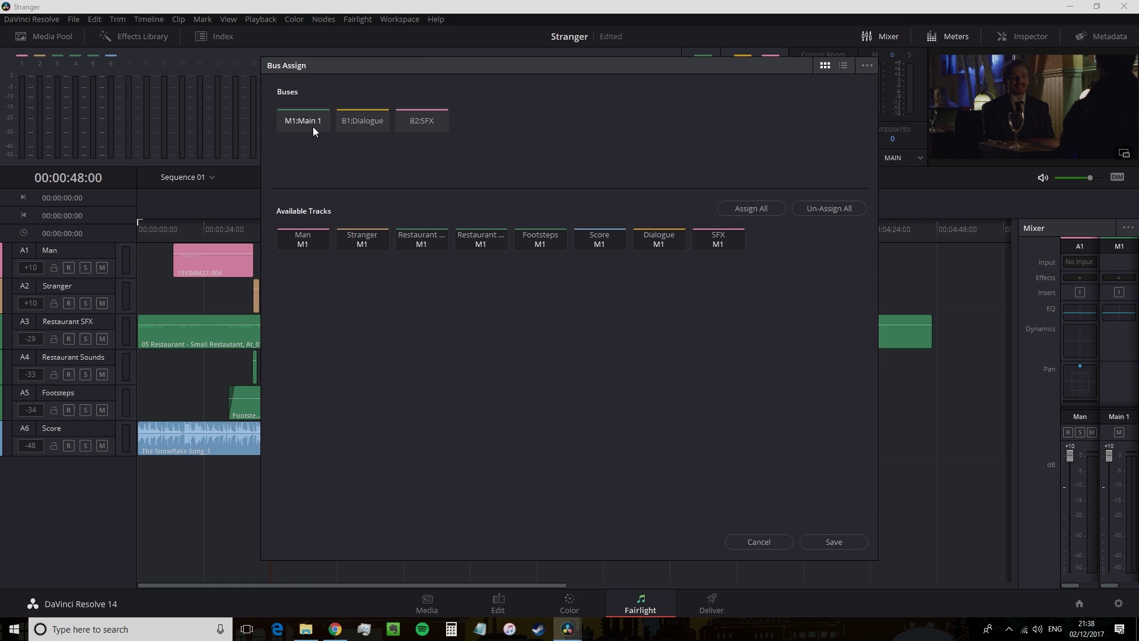
Route Restaurant SFX, Restaurant Sounds and Footsteps to the SFX bus and save the assignments.
click(350, 125)
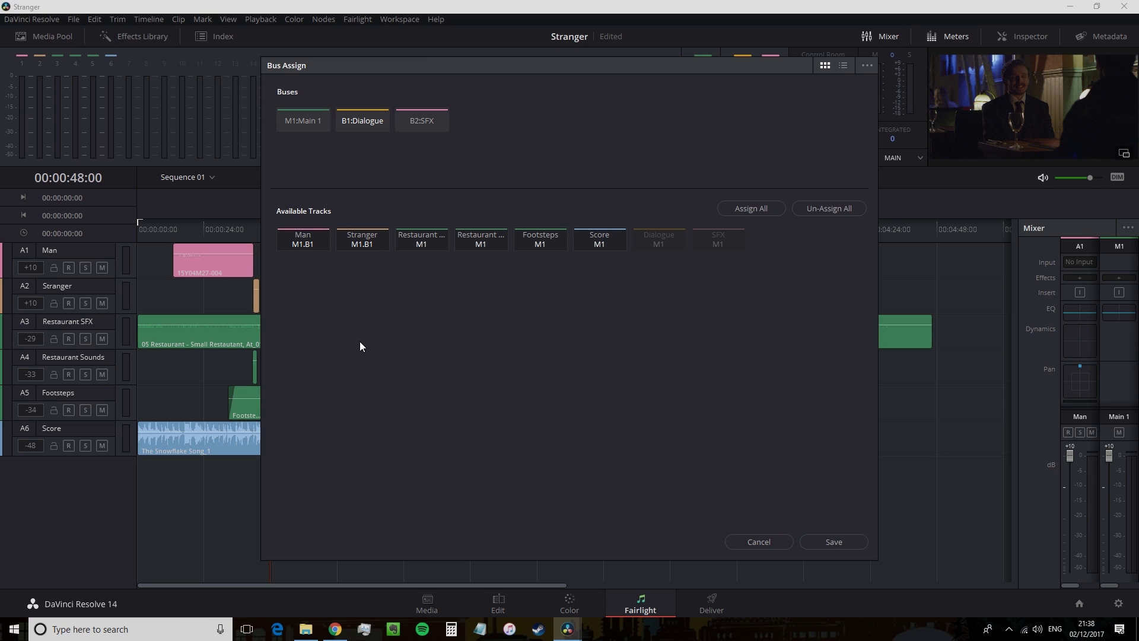
click(440, 123)
click(415, 235)
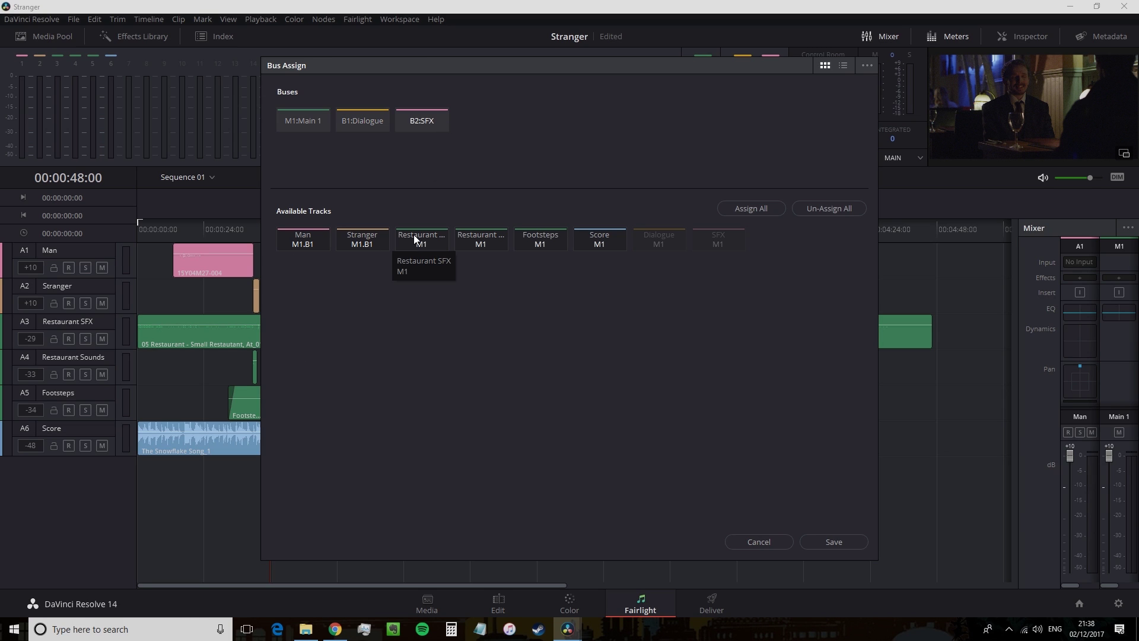
click(475, 236)
click(530, 239)
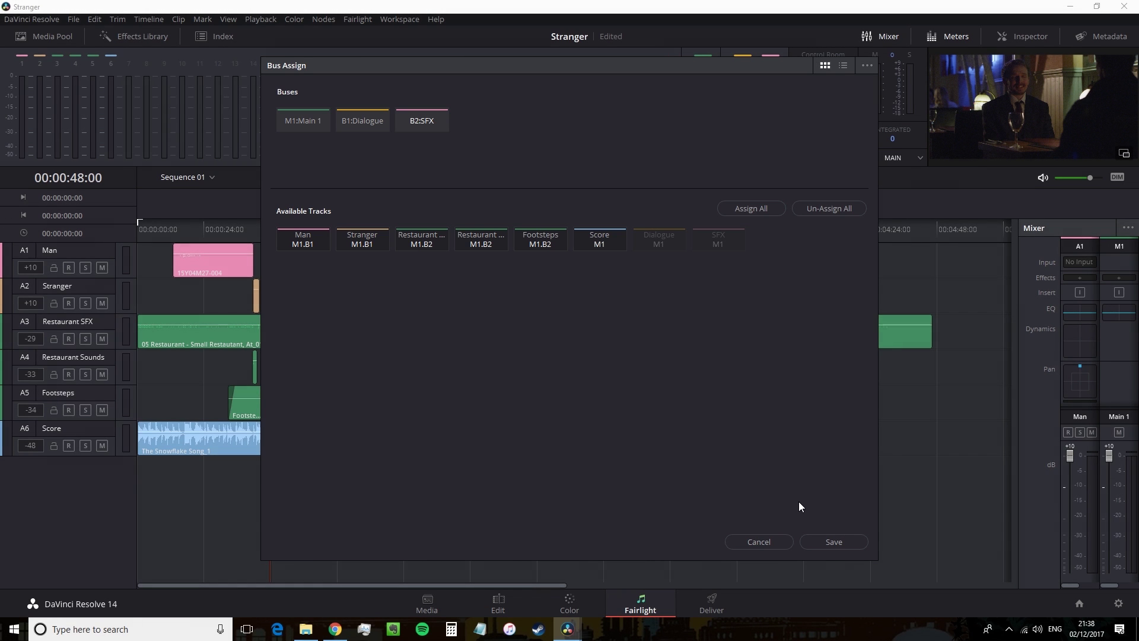
click(834, 542)
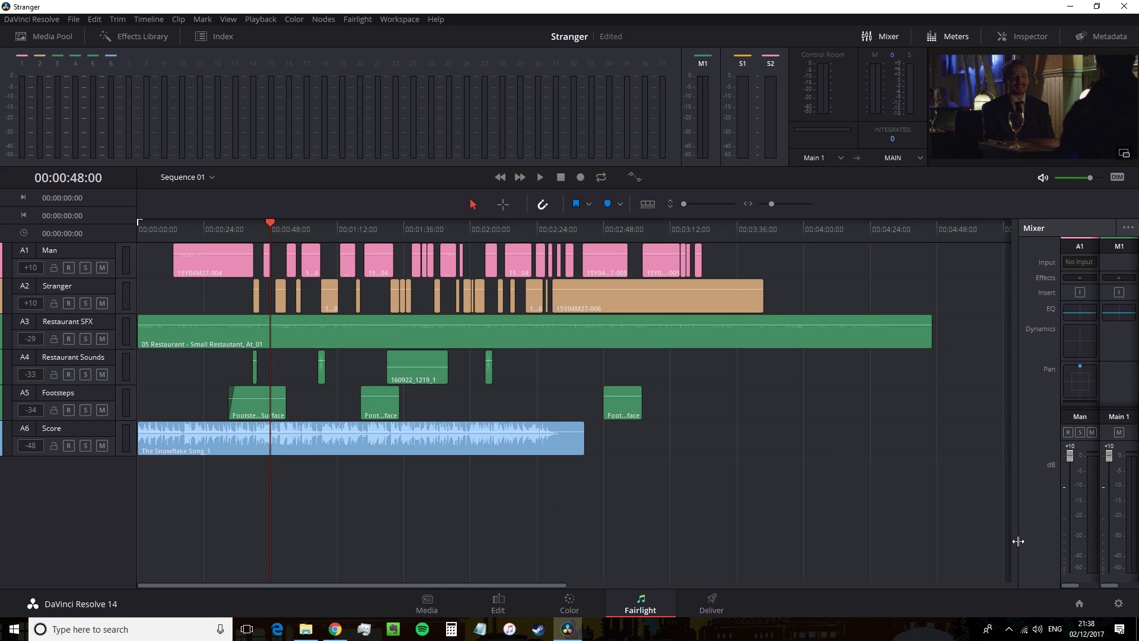
Widen the mixer to show the bus strips and lower Main 1 to 0.8 while playing from 00:00:17:02.
drag(1018, 541, 848, 541)
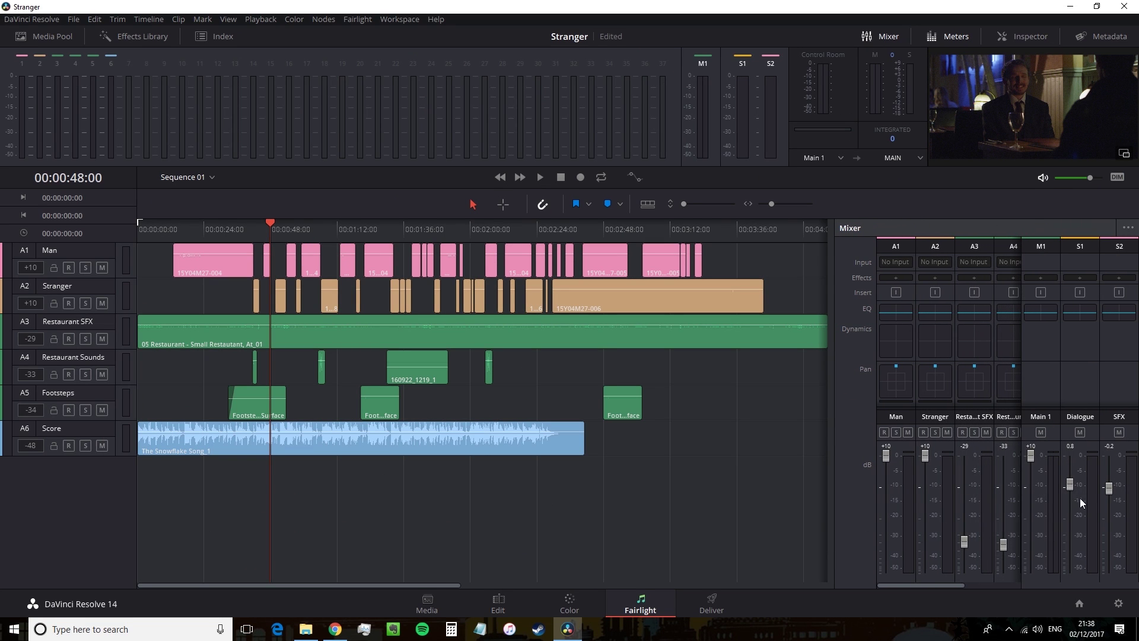
click(185, 226)
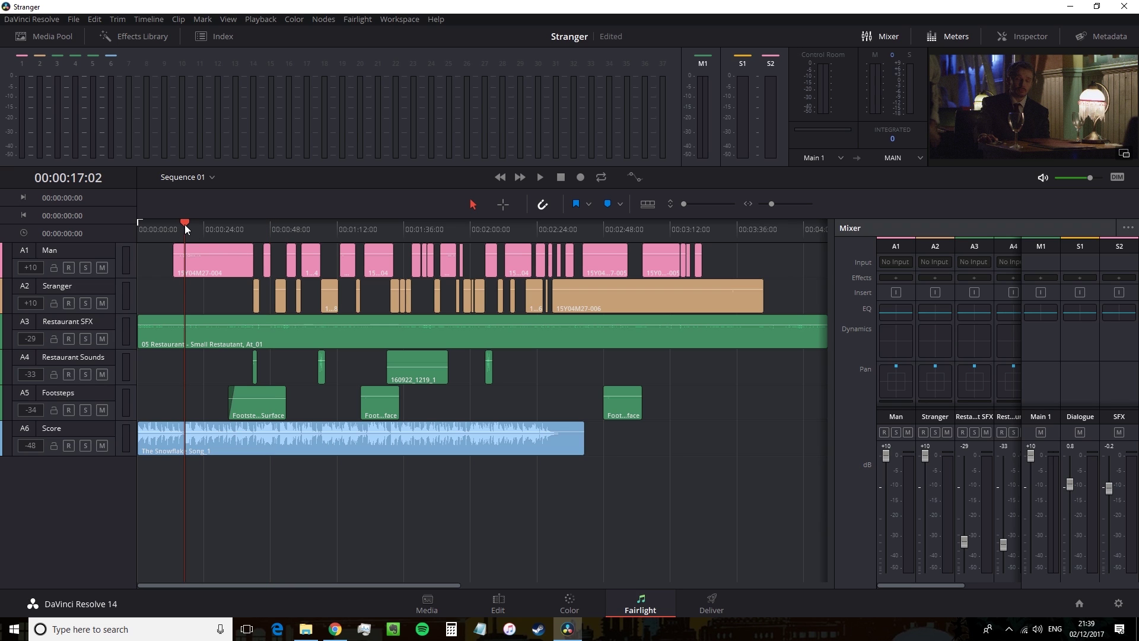
key(space)
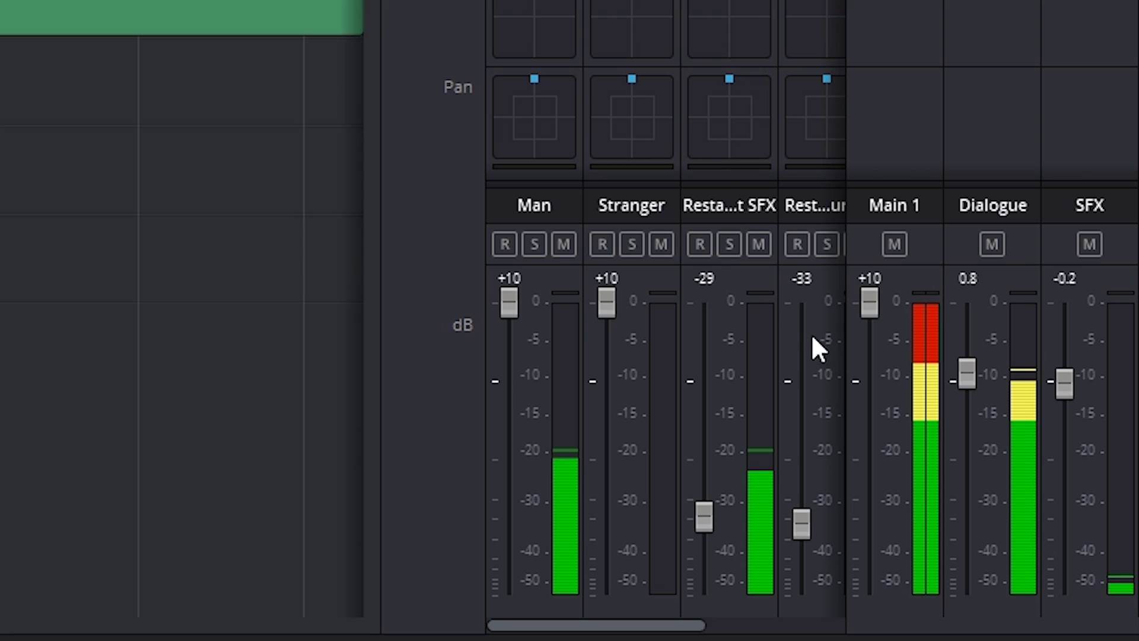
drag(1030, 456, 1031, 469)
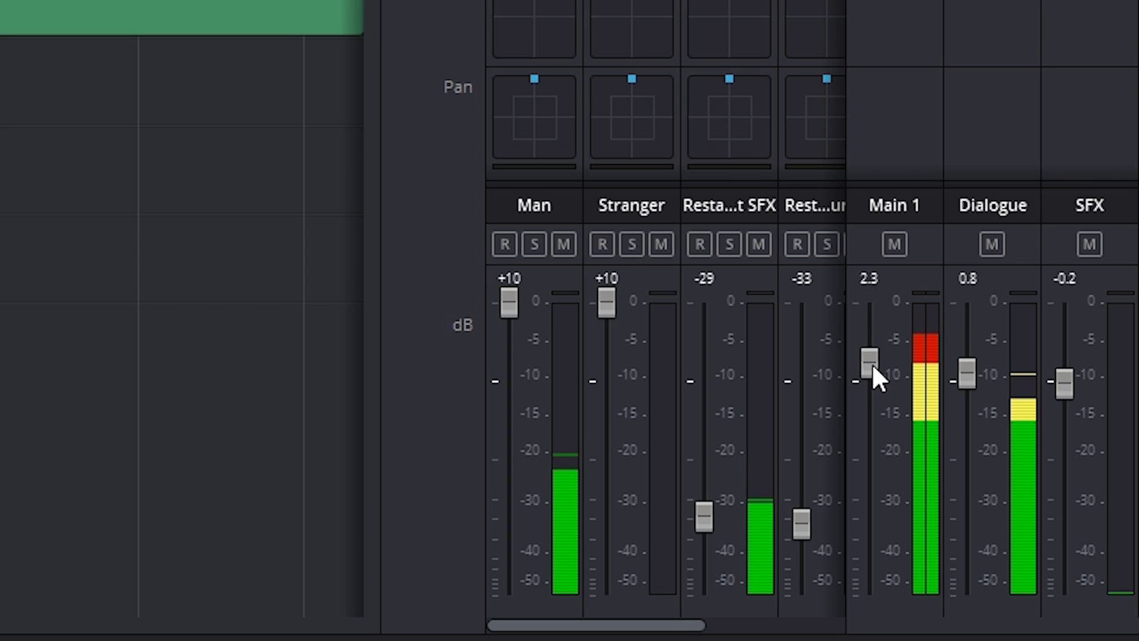
drag(870, 362, 967, 386)
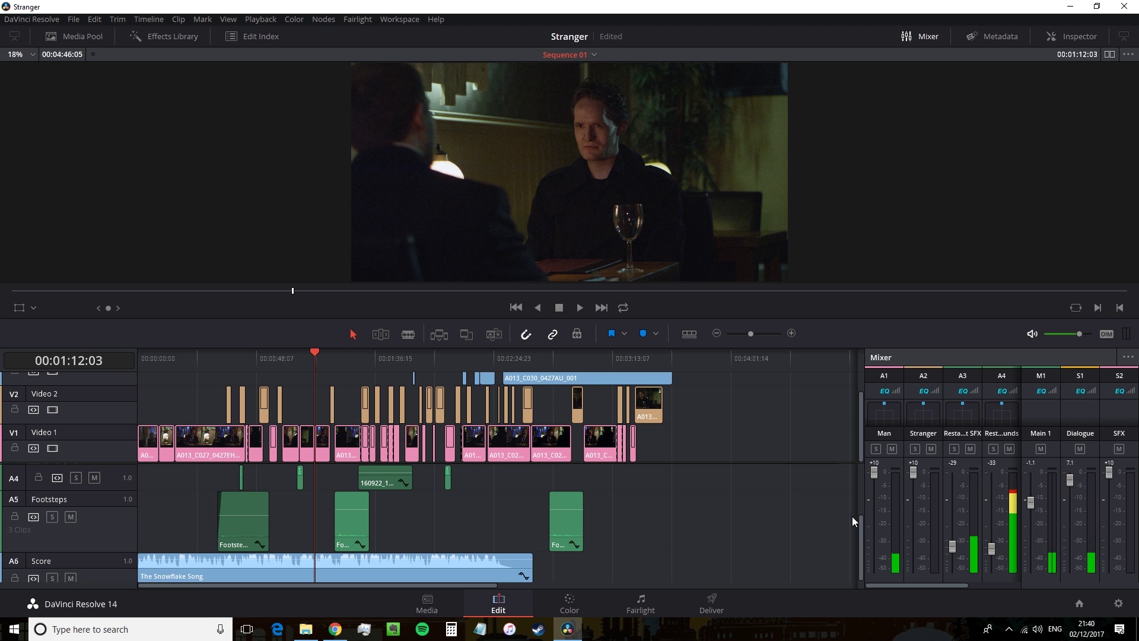
While playing, set the SFX bus to -6.3 and bring the Dialogue bus to 8.0.
key(space)
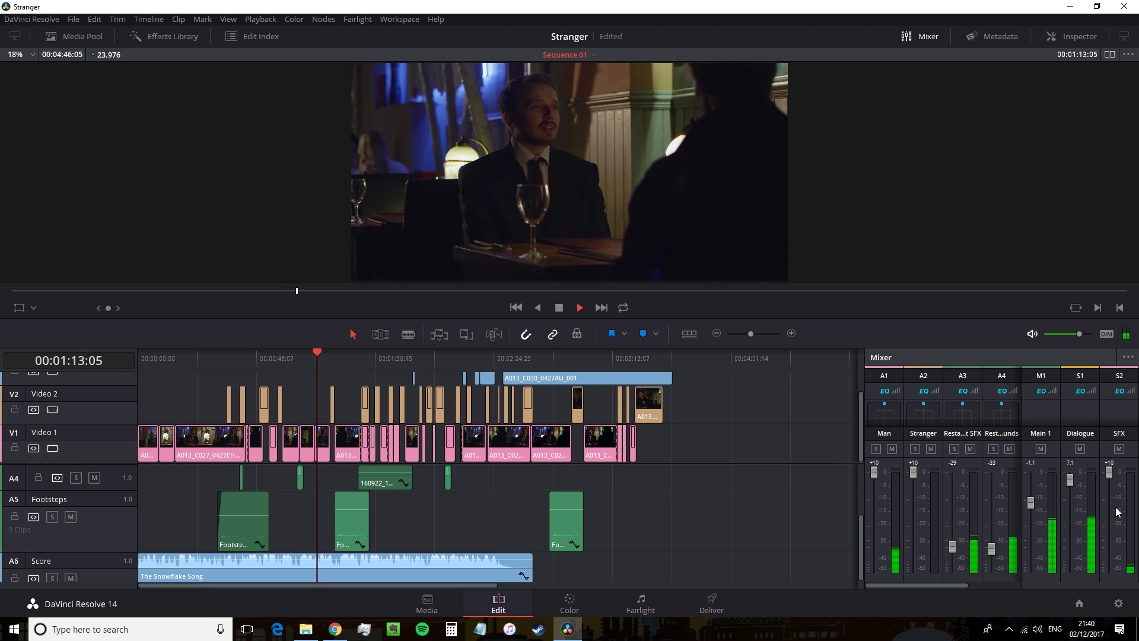
drag(1077, 482, 1077, 490)
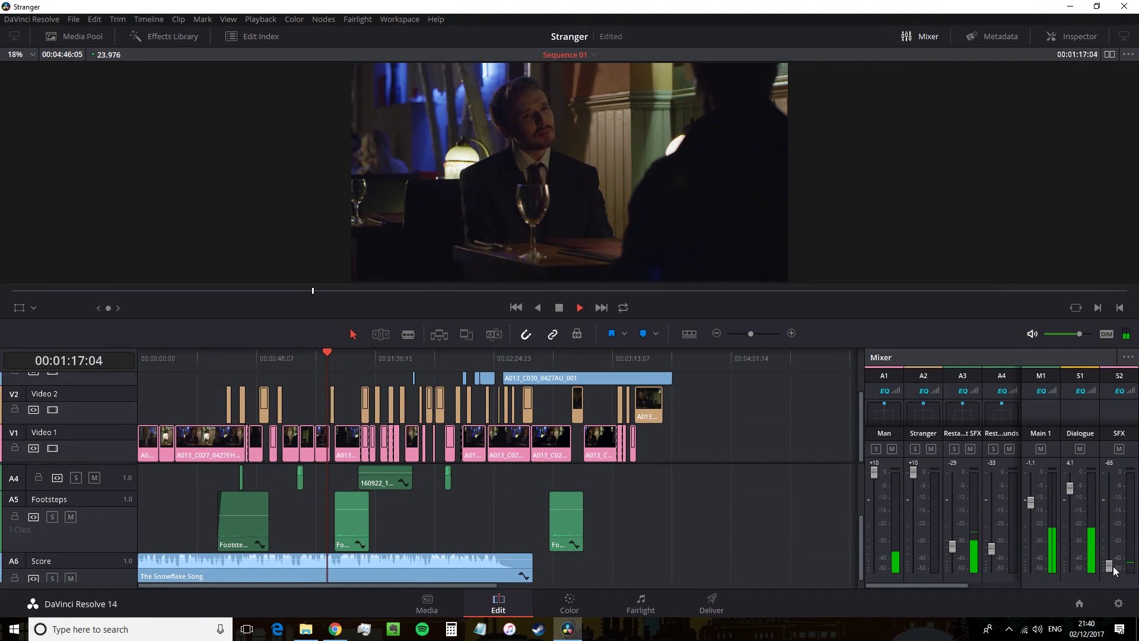
drag(1110, 532, 1109, 522)
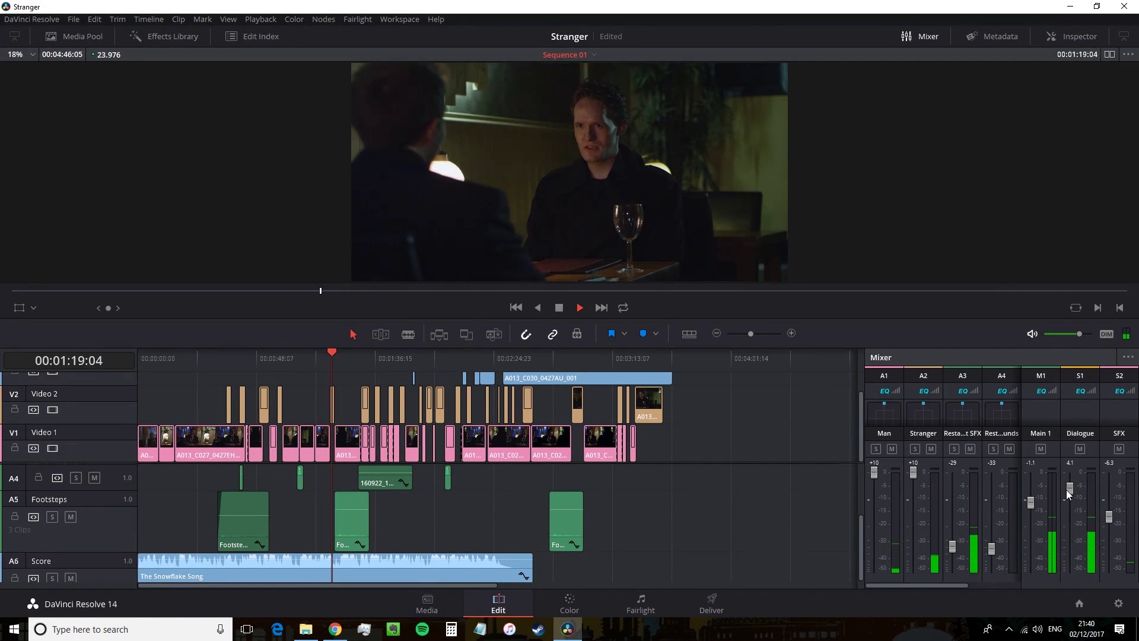
drag(1066, 490, 1067, 481)
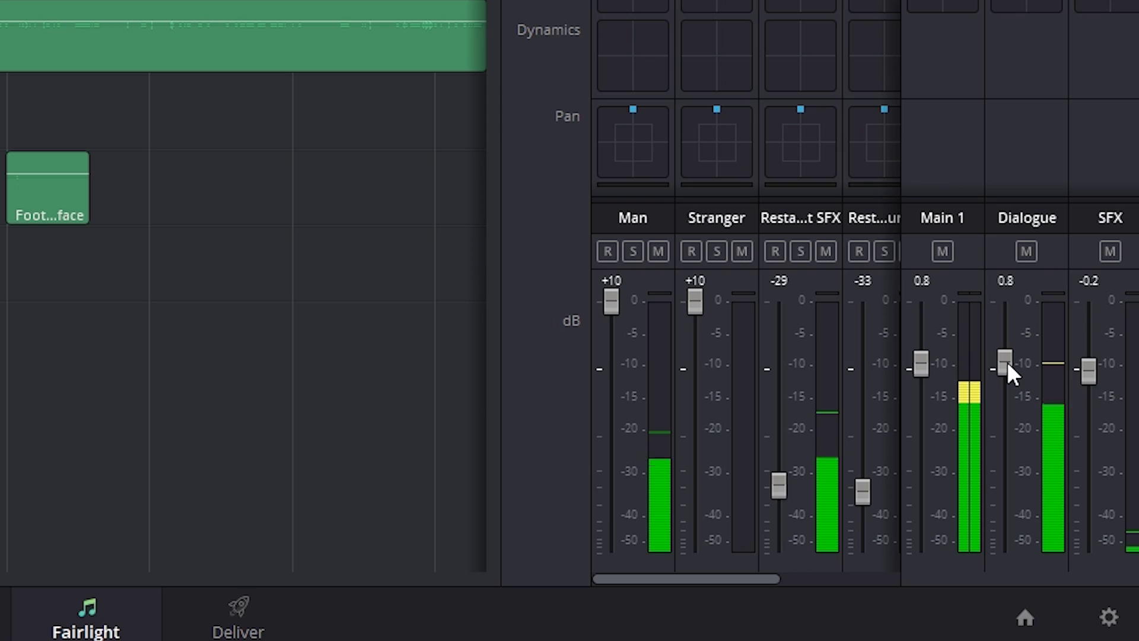
Drop the SFX bus to -23, bring it back up to 0.2, and pull Main 1 down to about -7.
drag(1083, 364, 1094, 425)
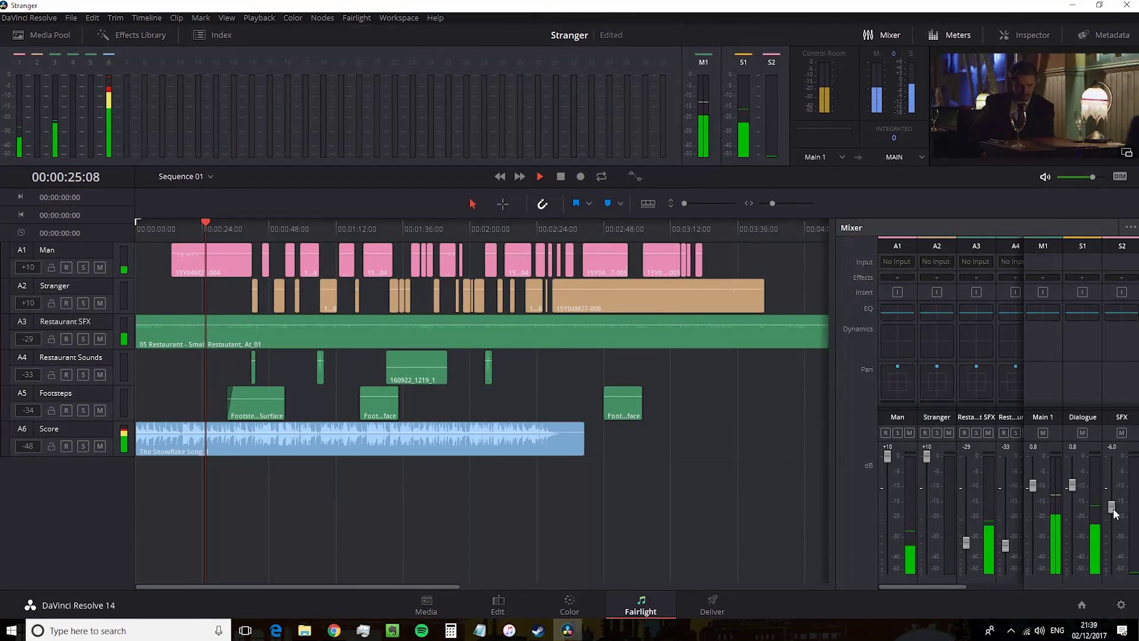
drag(1116, 513, 1119, 535)
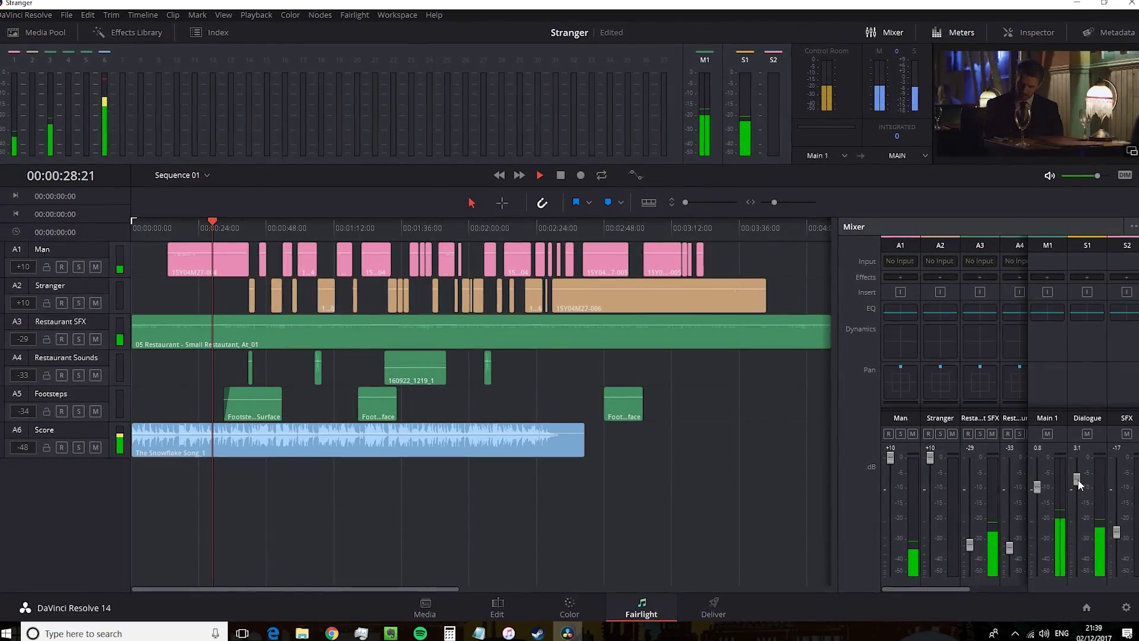
drag(1118, 535, 1123, 546)
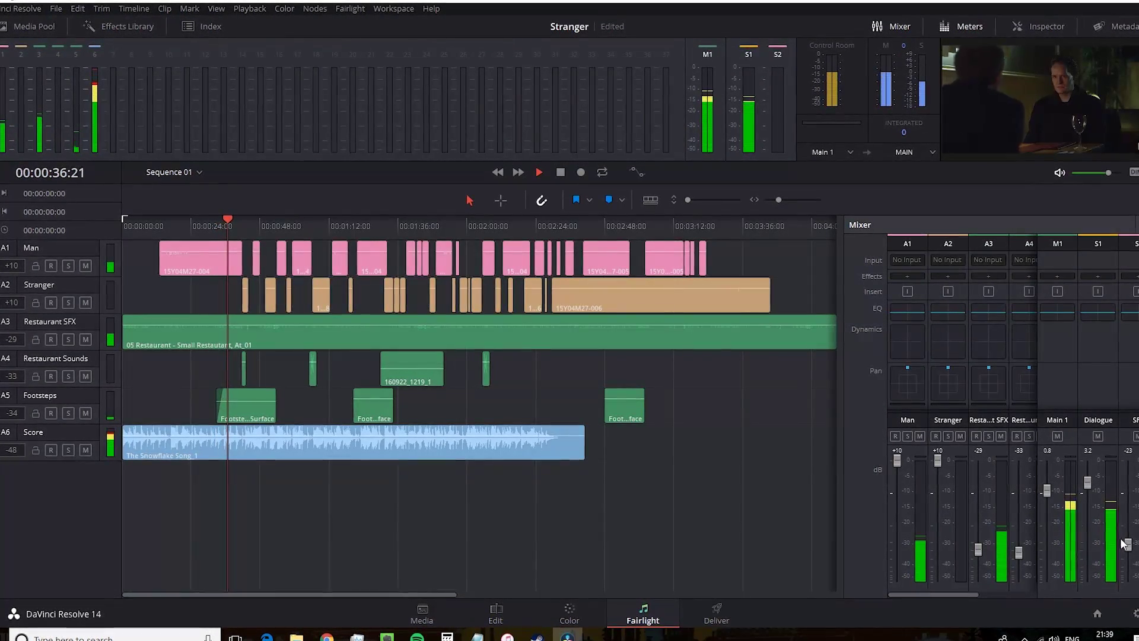
drag(1128, 545, 1128, 483)
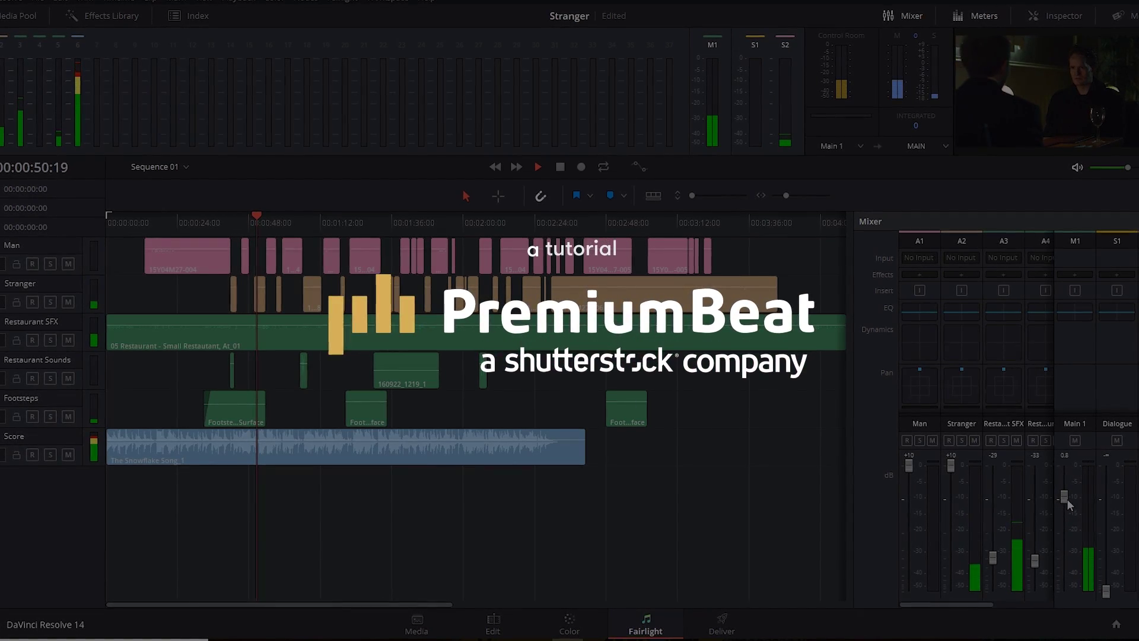
drag(1062, 496, 1066, 525)
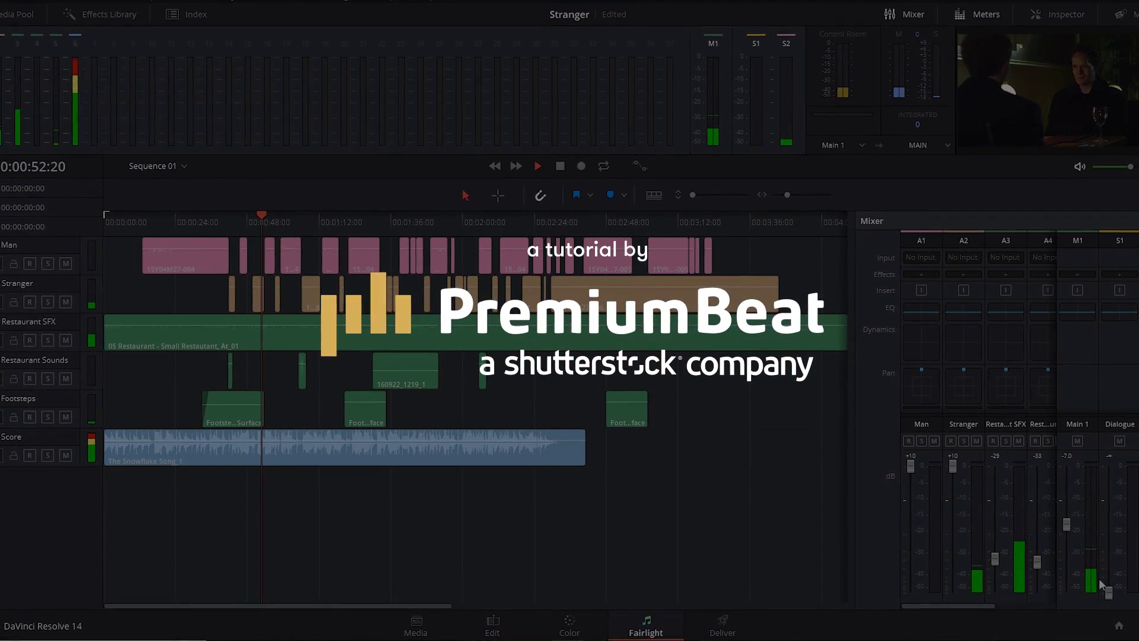